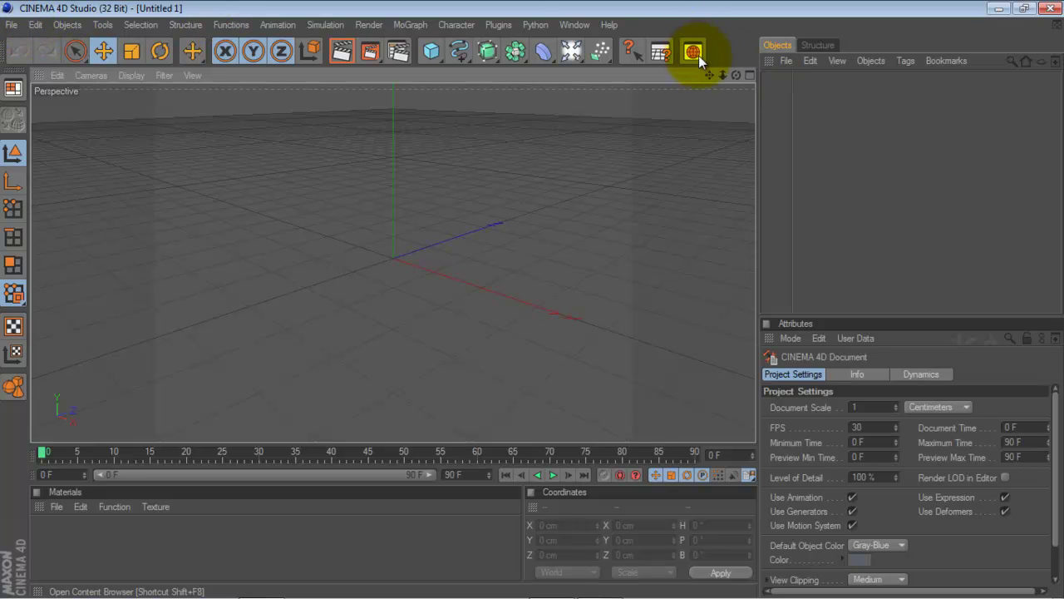
Start a new scene and merge the syndicate.ai Illustrator file
{"action": "left_click", "coordinate": [13, 26]}
{"action": "left_click", "coordinate": [23, 47]}
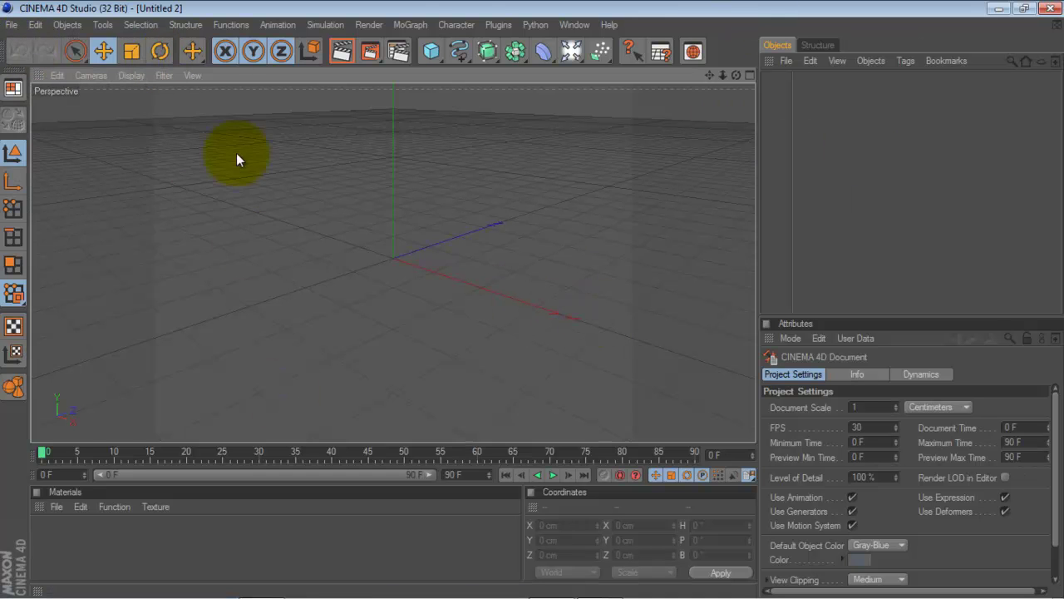
{"action": "left_click", "coordinate": [12, 25]}
{"action": "left_click", "coordinate": [19, 73]}
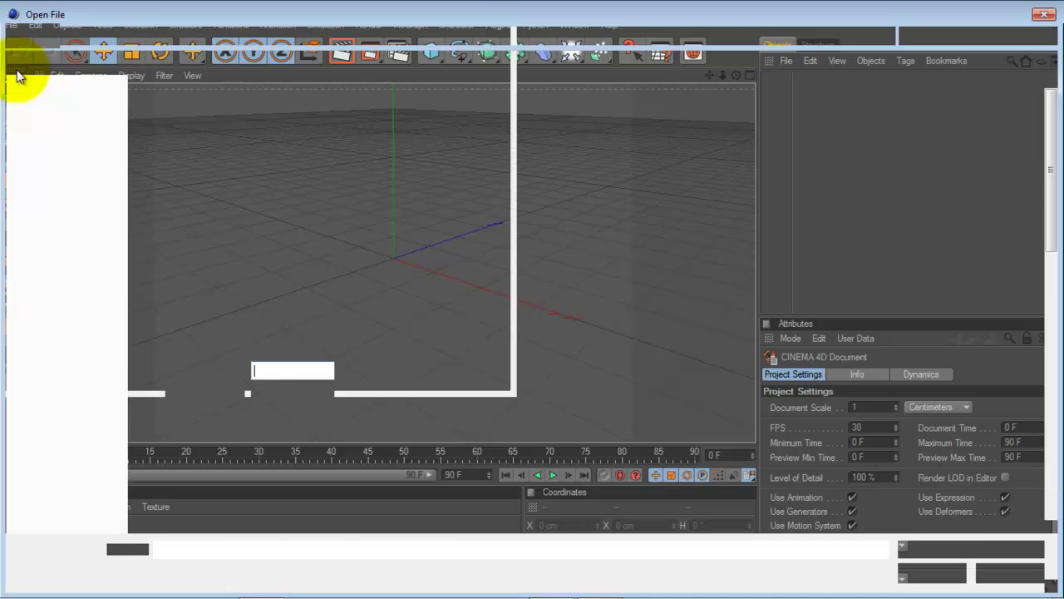
{"action": "type", "text": "syndi"}
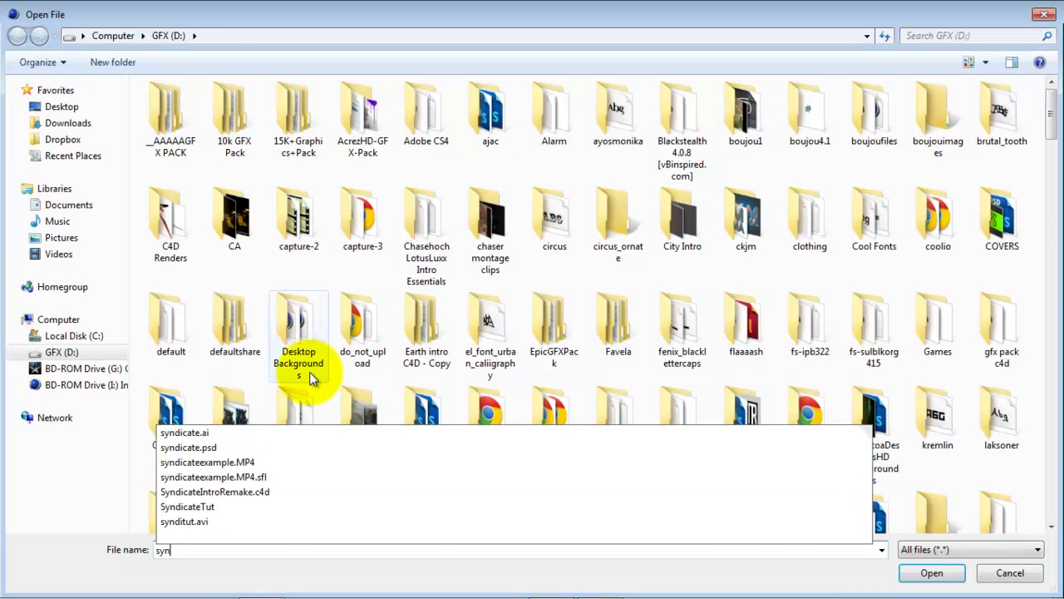
{"action": "key", "text": "Up"}
{"action": "key", "text": "Up"}
{"action": "key", "text": "Up"}
{"action": "key", "text": "Up"}
{"action": "key", "text": "Up"}
{"action": "key", "text": "Up"}
{"action": "key", "text": "Up"}
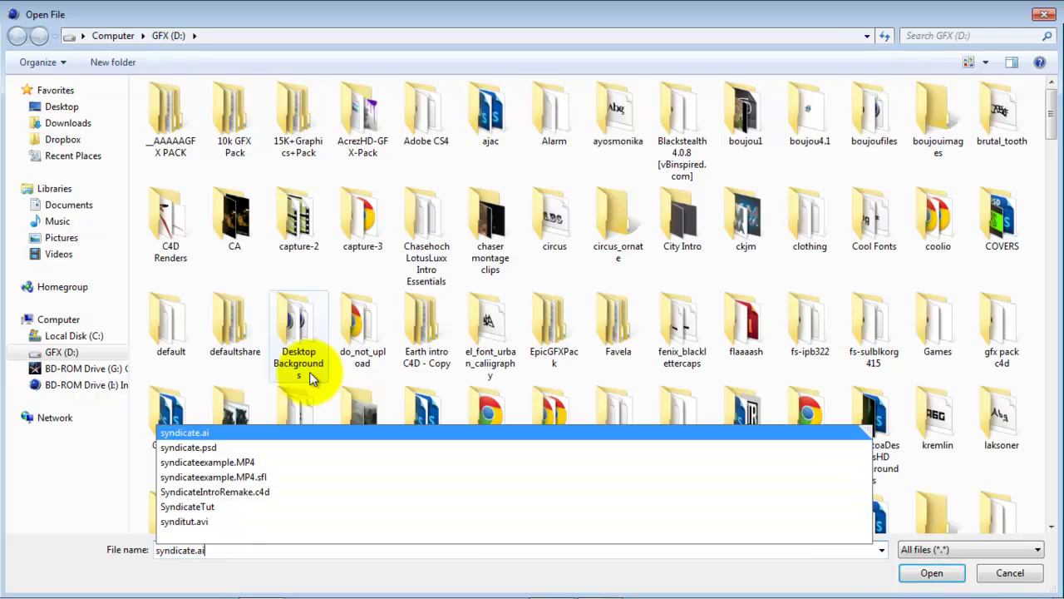
{"action": "key", "text": "Return"}
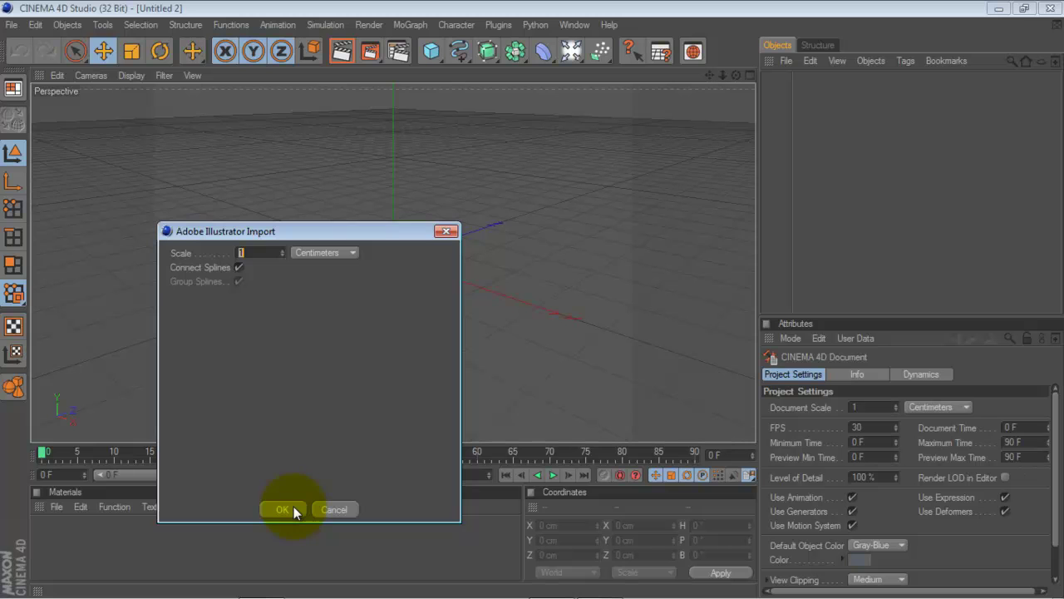
Review the Adobe Illustrator Import options, leaving Connect Splines off at scale 1 Centimeters
{"action": "left_click_drag", "start_coordinate": [199, 230], "coordinate": [343, 130]}
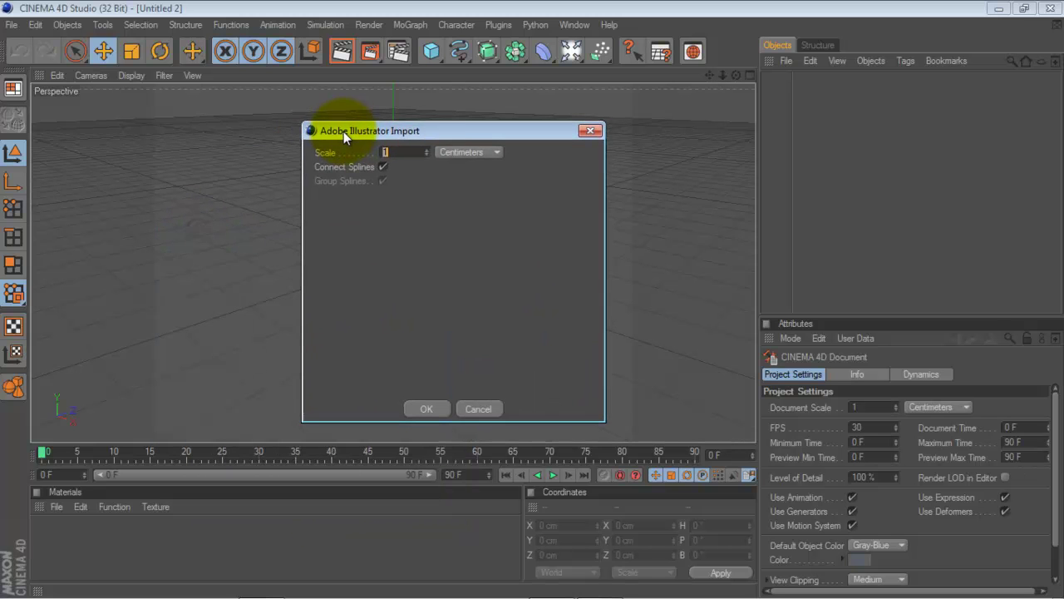
{"action": "left_click", "coordinate": [383, 167]}
{"action": "left_click", "coordinate": [383, 167]}
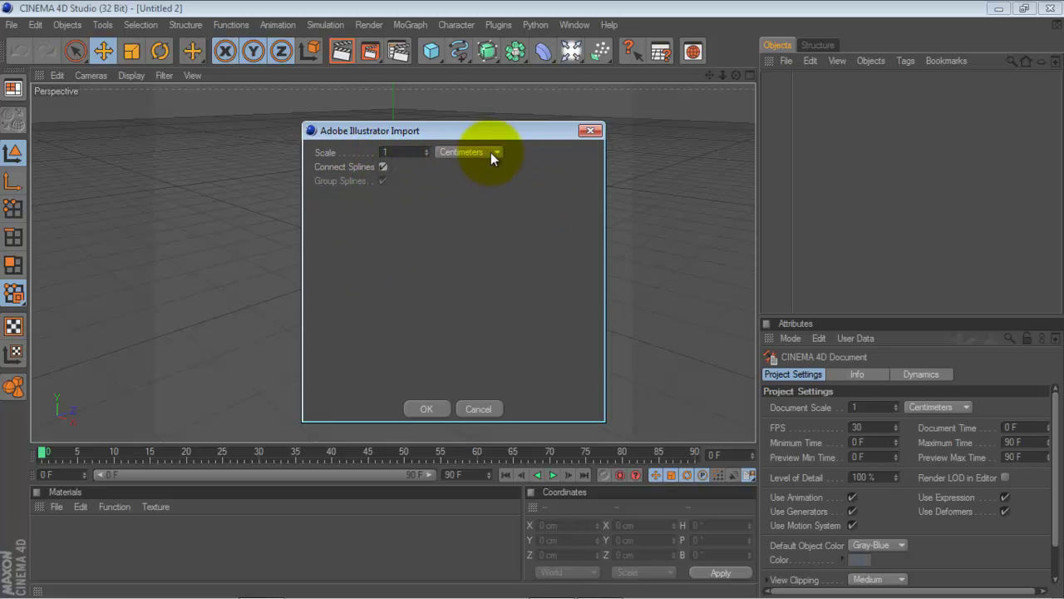
Confirm the import and frame the syndicate spline front-on
{"action": "left_click", "coordinate": [427, 407]}
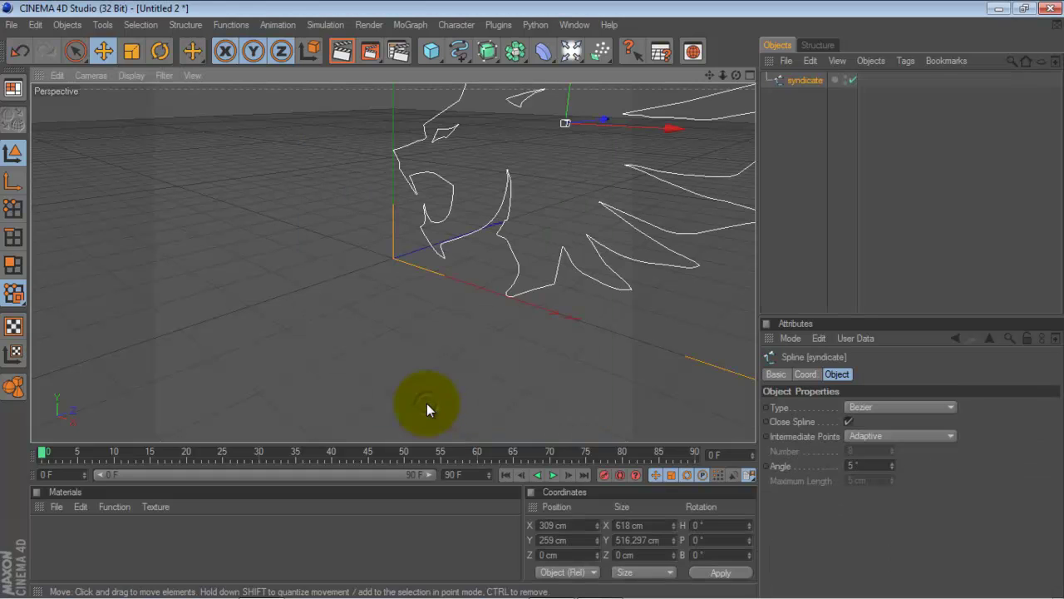
{"action": "left_click_drag", "start_coordinate": [733, 76], "coordinate": [527, 304]}
{"action": "left_click_drag", "start_coordinate": [711, 76], "coordinate": [532, 299]}
{"action": "left_click_drag", "start_coordinate": [736, 70], "coordinate": [534, 297]}
Slide the syndicate spline along X to about -0.076 cm, checking it in the Front view
{"action": "left_click_drag", "start_coordinate": [491, 220], "coordinate": [530, 300]}
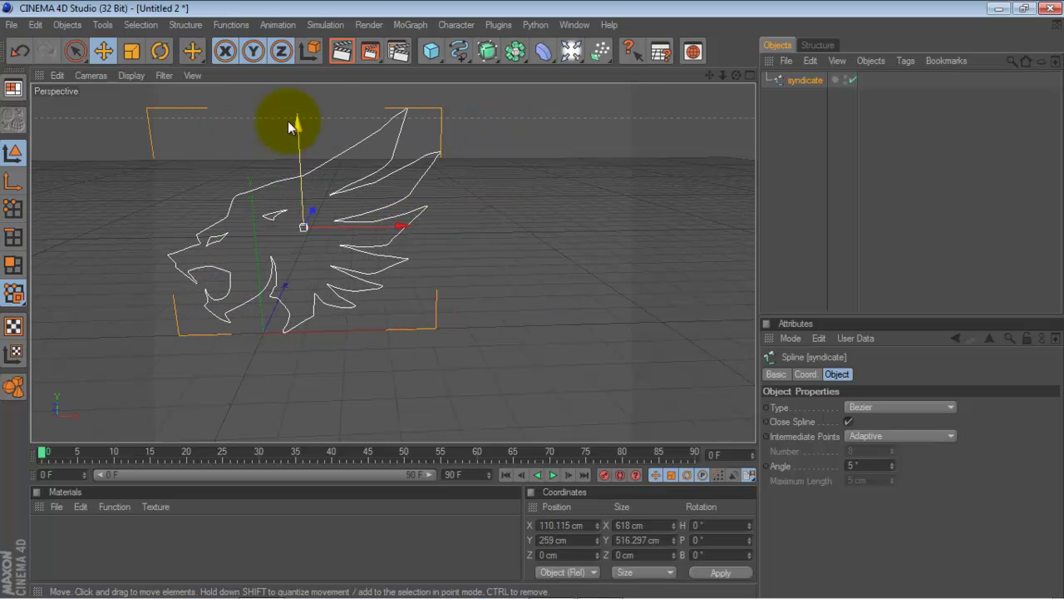
{"action": "left_click", "coordinate": [107, 76]}
{"action": "left_click", "coordinate": [135, 206]}
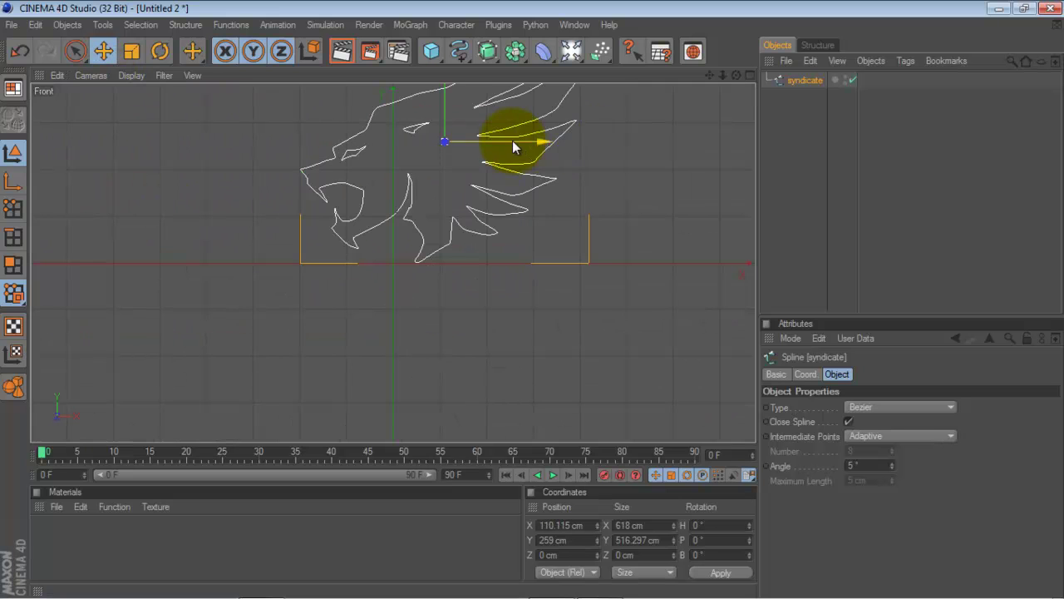
{"action": "left_click_drag", "start_coordinate": [513, 141], "coordinate": [533, 300]}
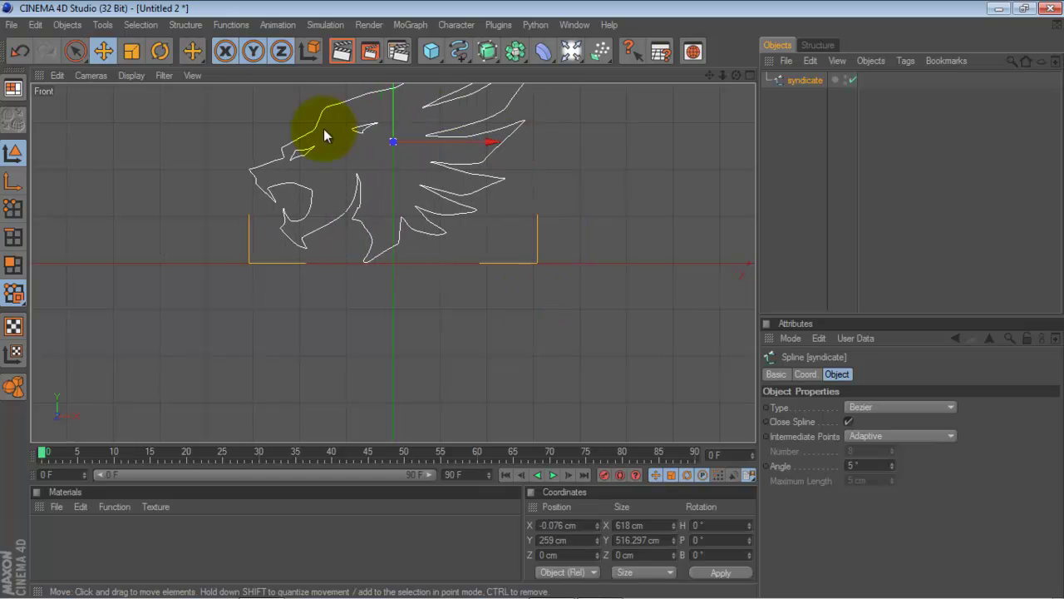
Return to the Perspective view, frame the whole logo and deselect the spline
{"action": "left_click", "coordinate": [143, 78]}
{"action": "mouse_move", "coordinate": [92, 74]}
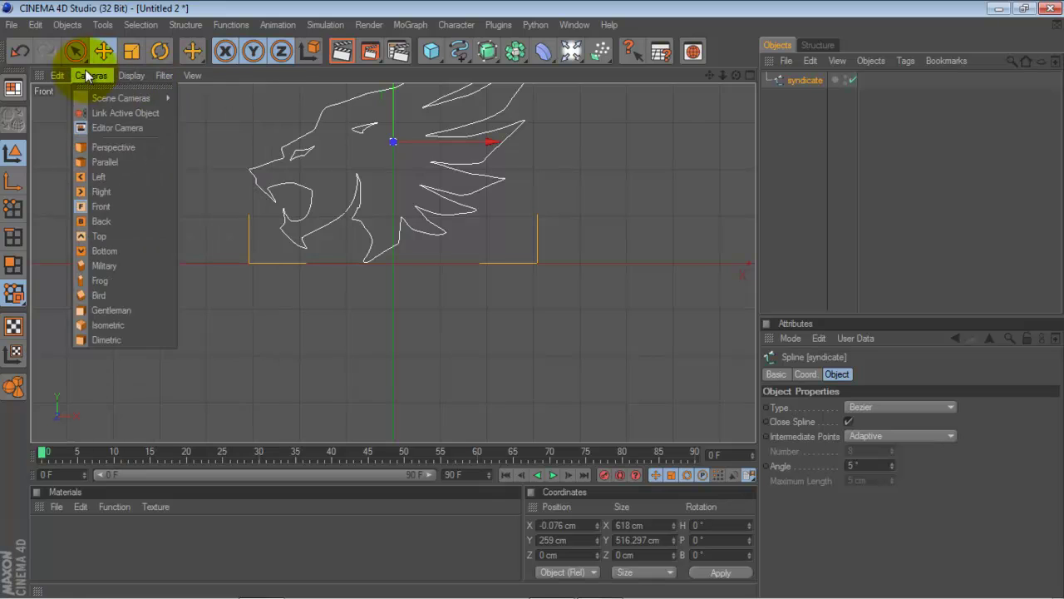
{"action": "left_click", "coordinate": [100, 146]}
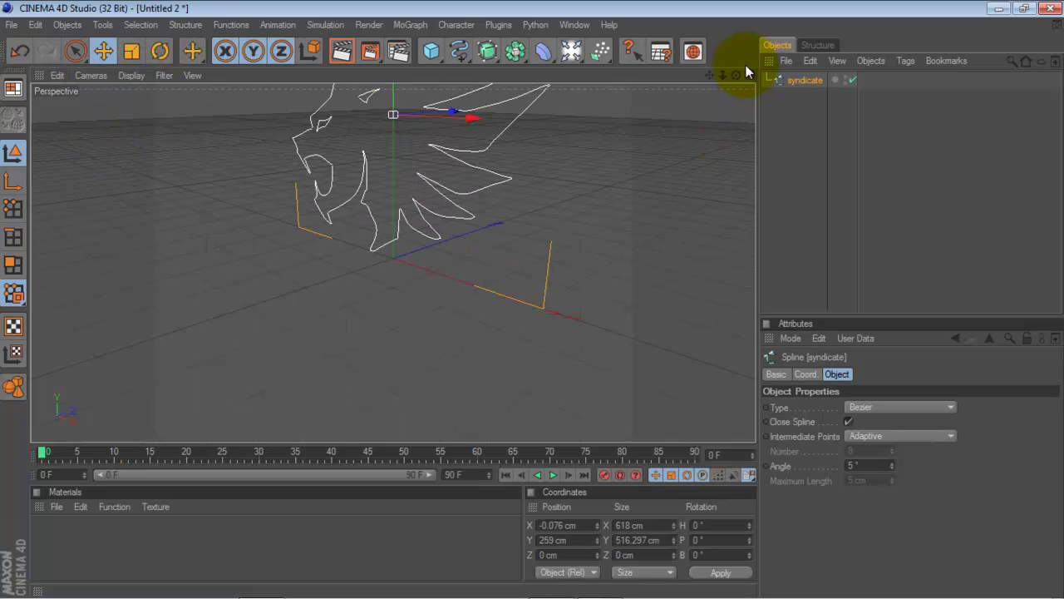
{"action": "left_click_drag", "start_coordinate": [736, 76], "coordinate": [532, 305]}
{"action": "left_click_drag", "start_coordinate": [711, 78], "coordinate": [531, 299]}
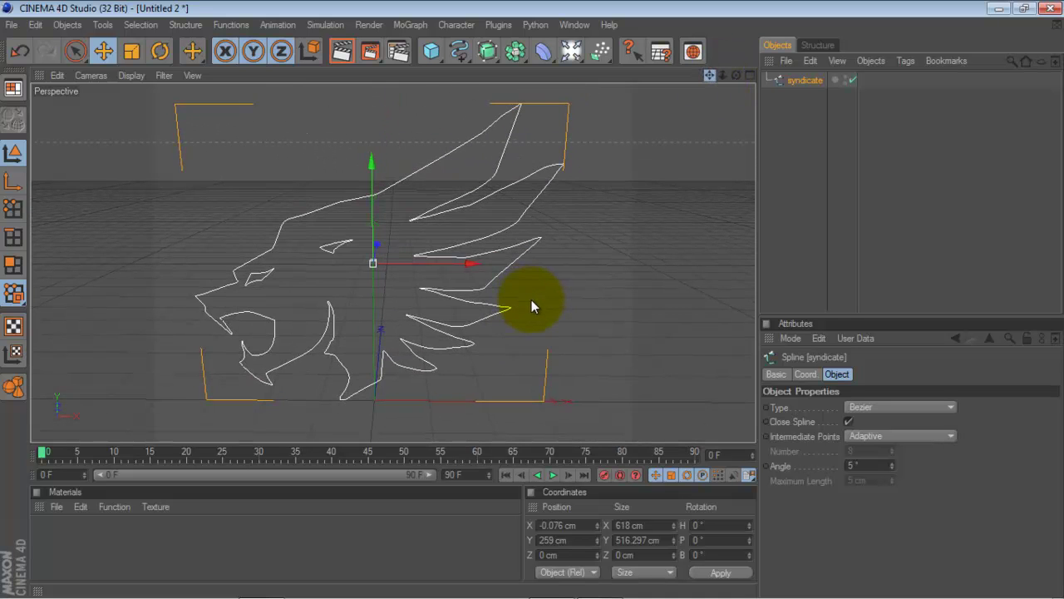
{"action": "left_click", "coordinate": [626, 199]}
Add an Extrude NURBS and nest the syndicate spline inside it, then select the Extrude NURBS
{"action": "left_click", "coordinate": [489, 53]}
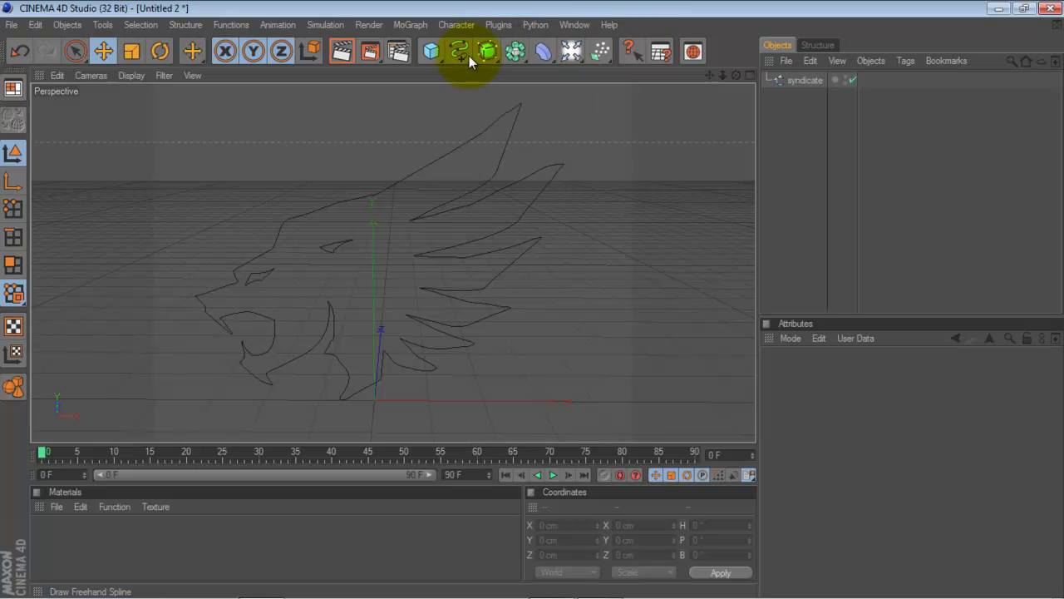
{"action": "left_click", "coordinate": [488, 50]}
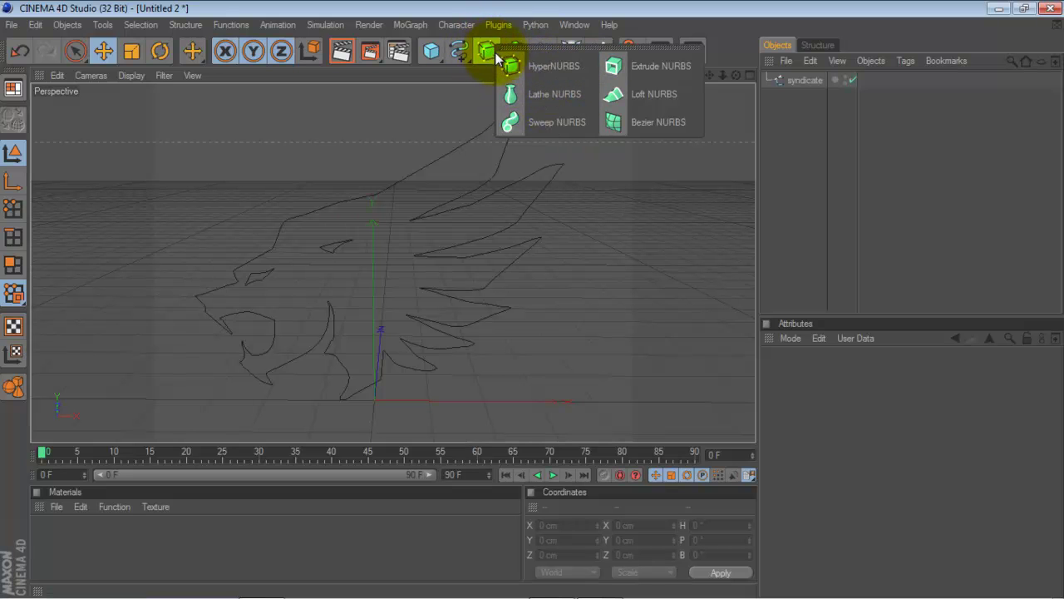
{"action": "left_click", "coordinate": [636, 66]}
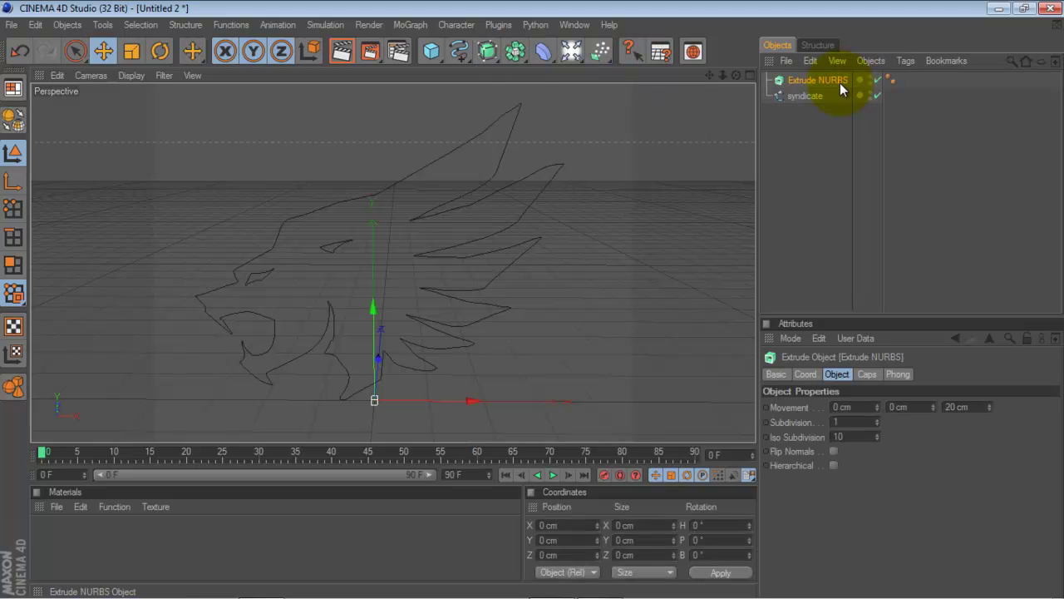
{"action": "left_click", "coordinate": [810, 94]}
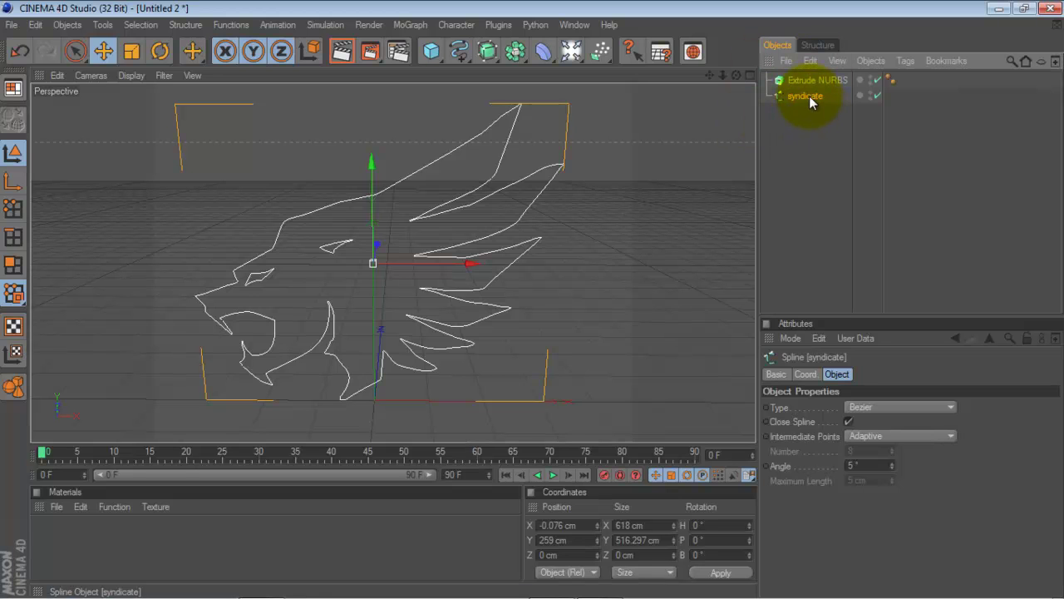
{"action": "left_click_drag", "start_coordinate": [809, 97], "coordinate": [809, 79]}
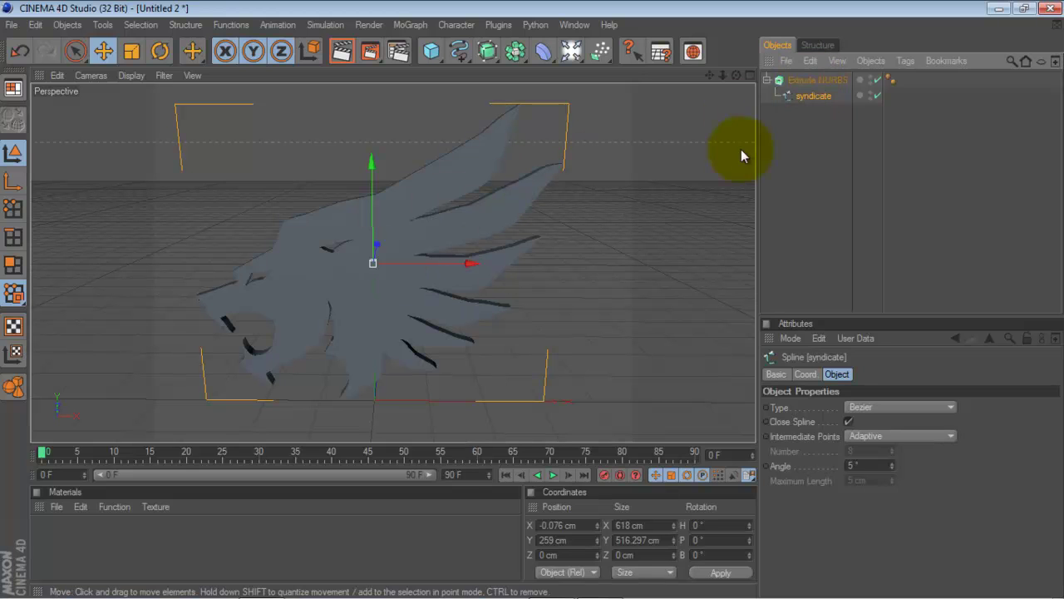
{"action": "left_click", "coordinate": [819, 78]}
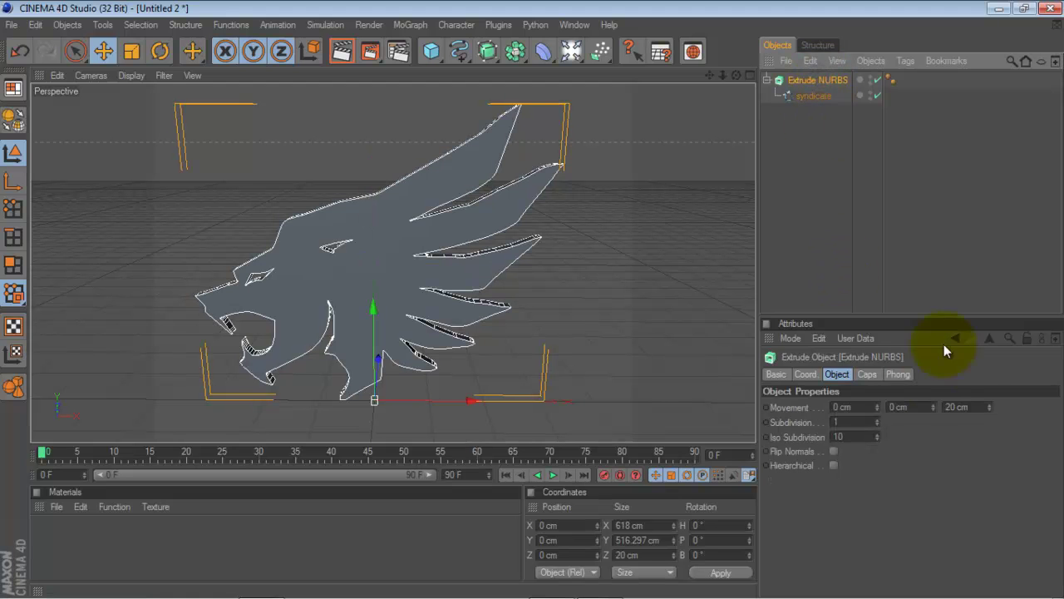
Set the Extrude NURBS Movement Z depth to 50 cm
{"action": "left_click_drag", "start_coordinate": [989, 405], "coordinate": [988, 409]}
{"action": "type", "text": "50"}
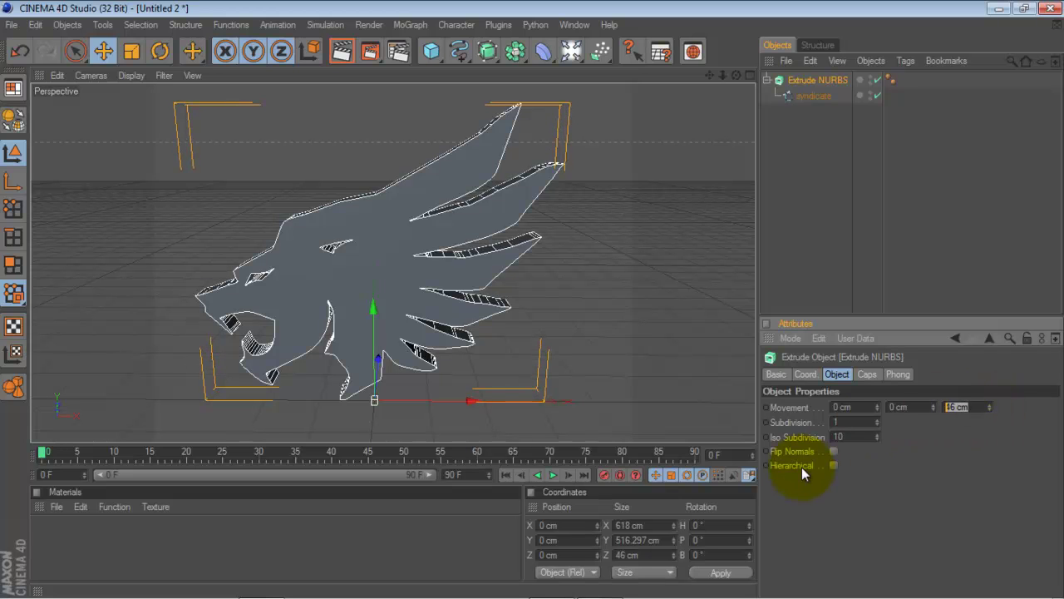
{"action": "key", "text": "Return"}
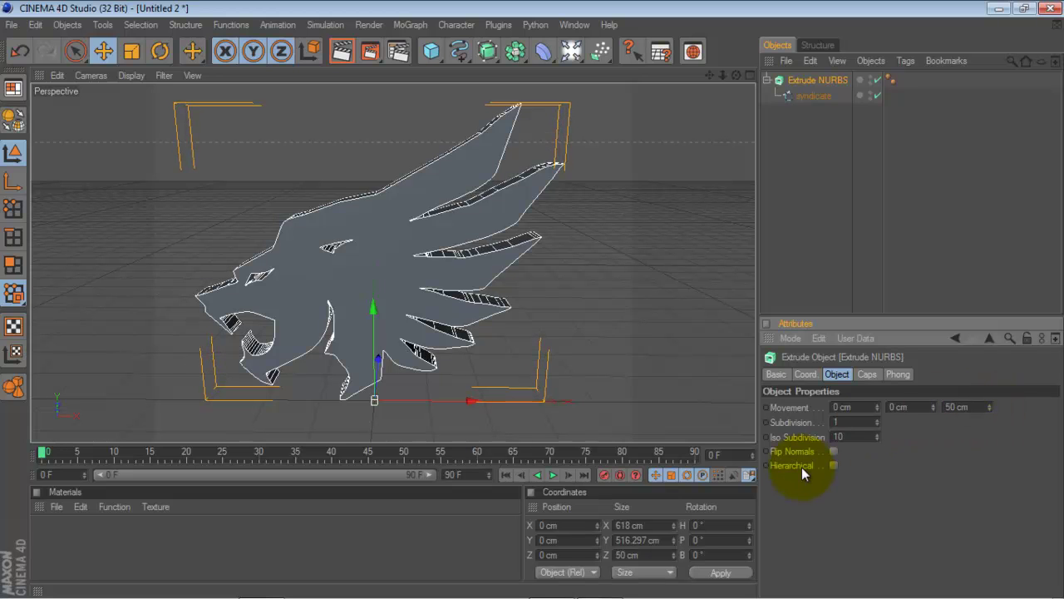
Set both Start and End caps to Fillet Cap, then inspect the rounded edges
{"action": "left_click", "coordinate": [867, 374]}
{"action": "left_click", "coordinate": [851, 407]}
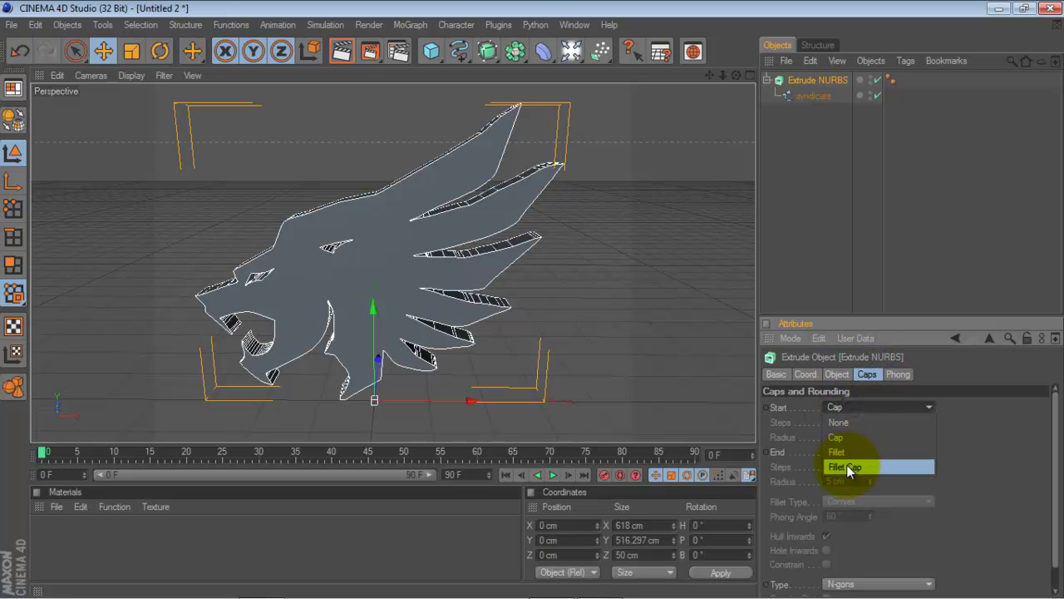
{"action": "left_click", "coordinate": [847, 467]}
{"action": "left_click", "coordinate": [847, 453]}
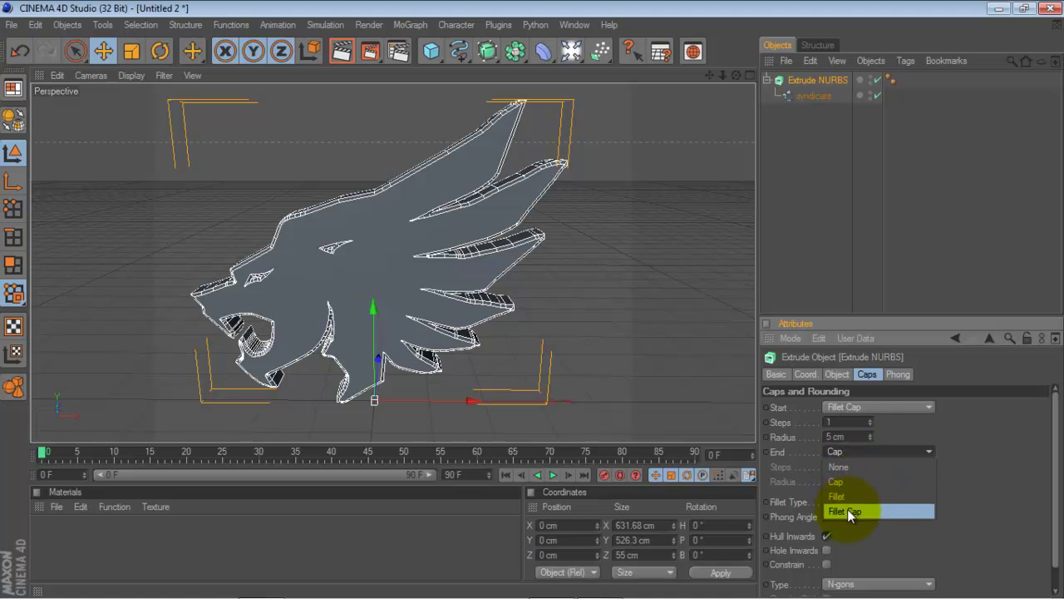
{"action": "left_click", "coordinate": [848, 511]}
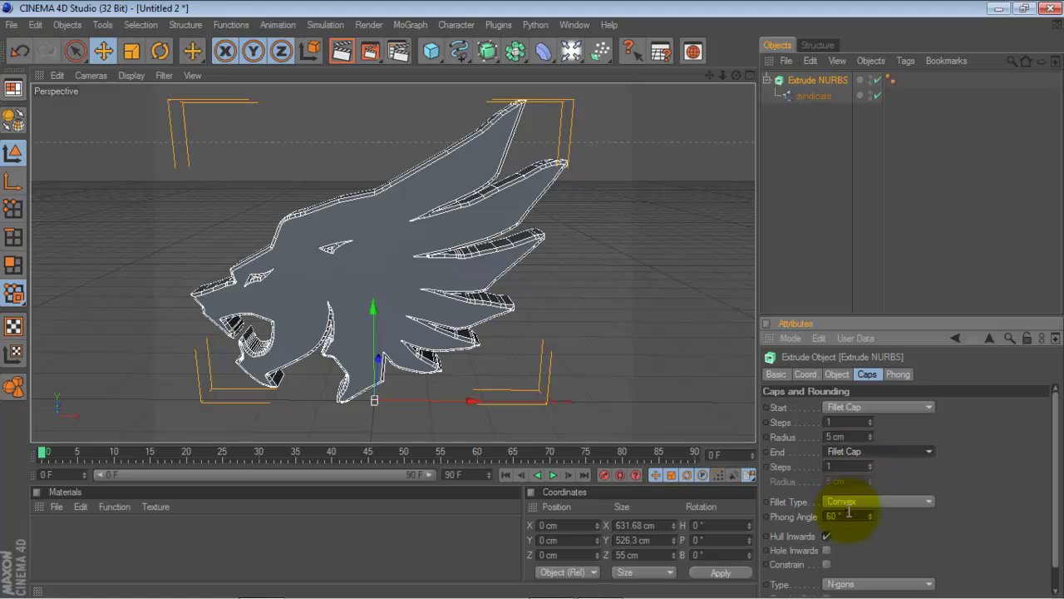
{"action": "left_click", "coordinate": [675, 398]}
{"action": "left_click_drag", "start_coordinate": [737, 77], "coordinate": [535, 304]}
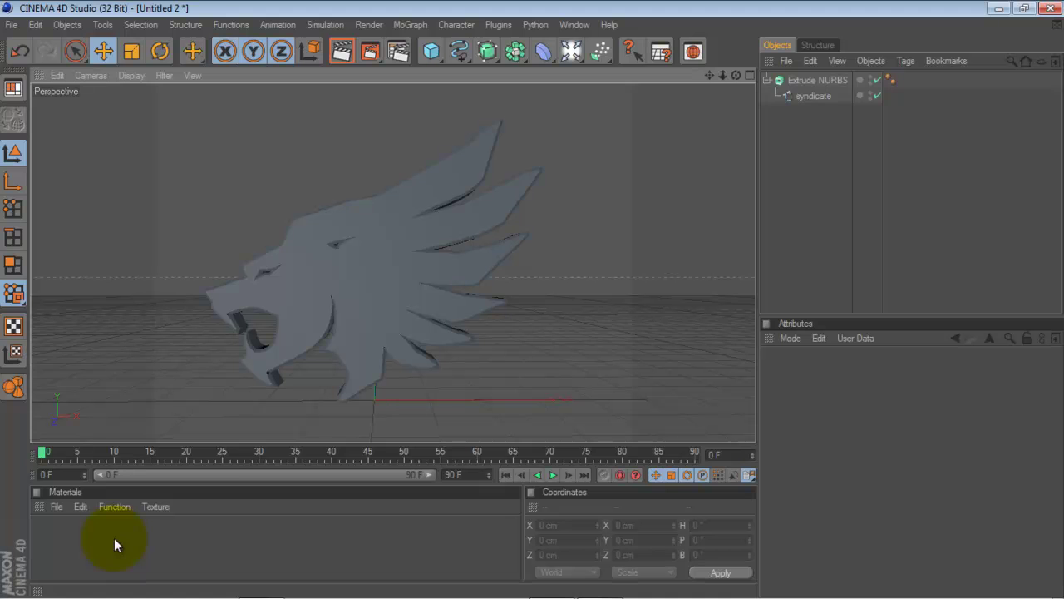
In the Content Browser, browse to GSG_Texture_Kit > Rob_Redman's Textures
{"action": "left_click", "coordinate": [694, 53]}
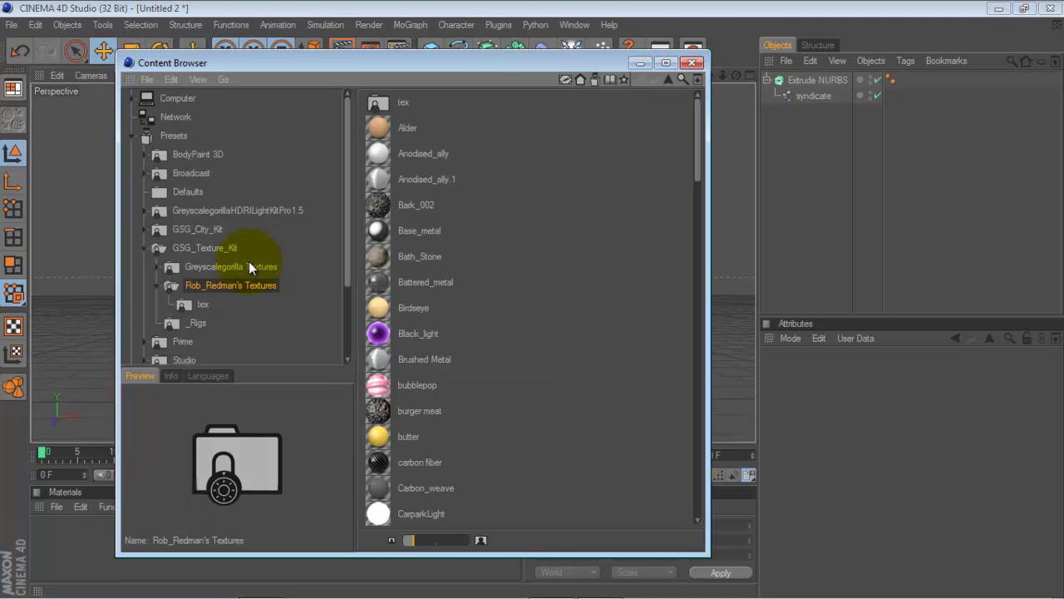
{"action": "left_click", "coordinate": [142, 248]}
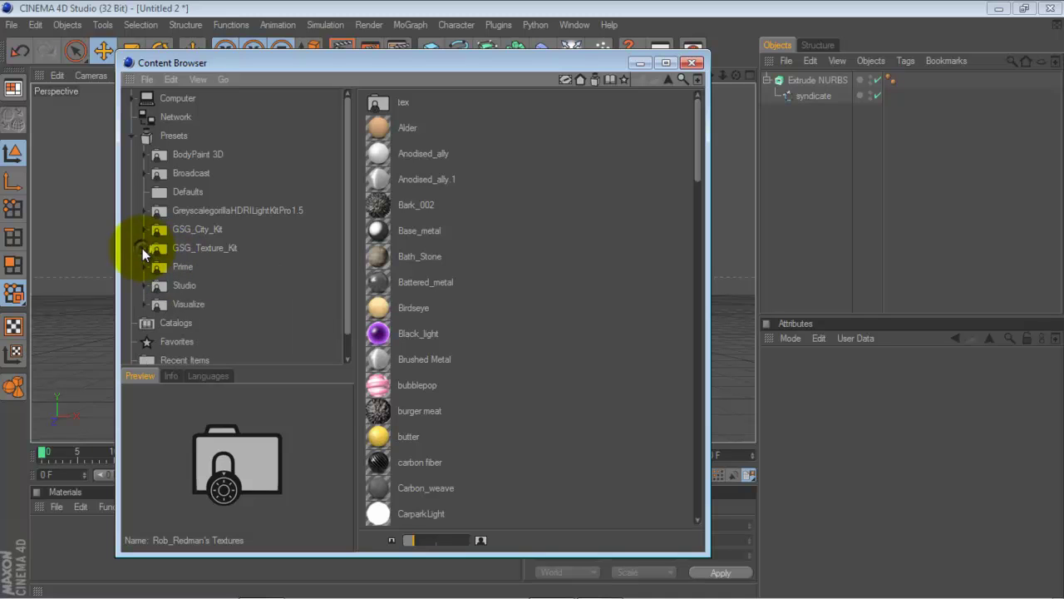
{"action": "left_click", "coordinate": [197, 254]}
{"action": "left_click", "coordinate": [190, 209]}
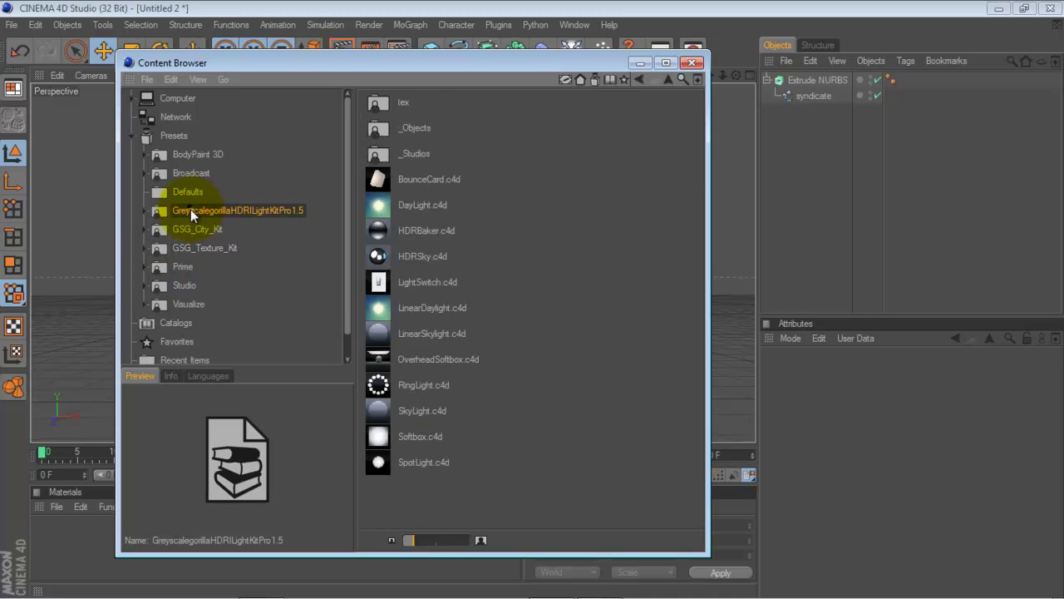
{"action": "left_click", "coordinate": [191, 224]}
{"action": "left_click", "coordinate": [198, 247]}
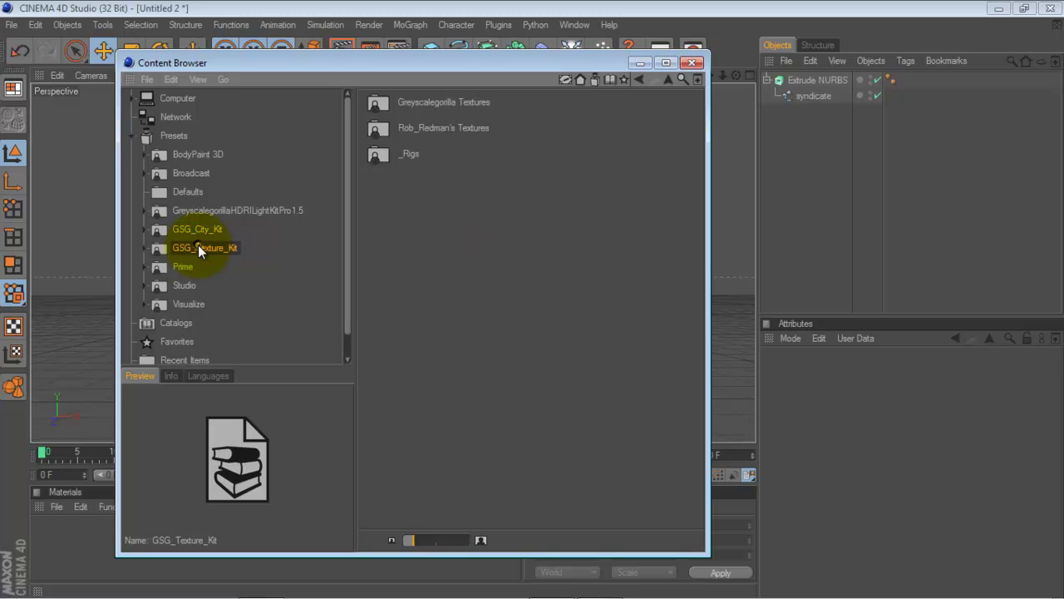
{"action": "left_click", "coordinate": [143, 249]}
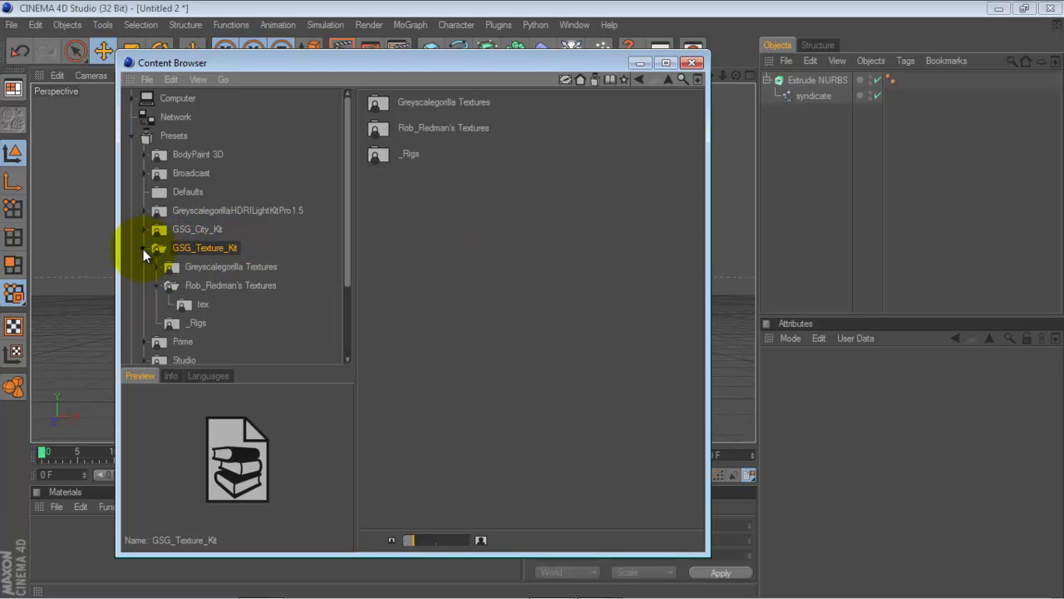
{"action": "left_click", "coordinate": [212, 285]}
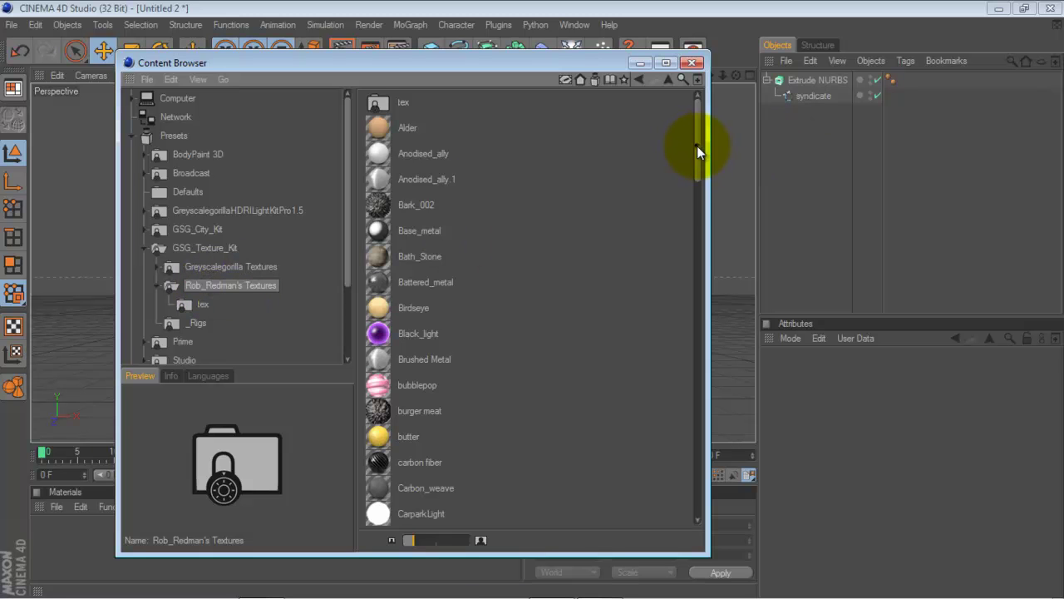
Load the Kandy_royal_blue and scratches materials into the scene and close the browser
{"action": "left_click_drag", "start_coordinate": [697, 152], "coordinate": [690, 316]}
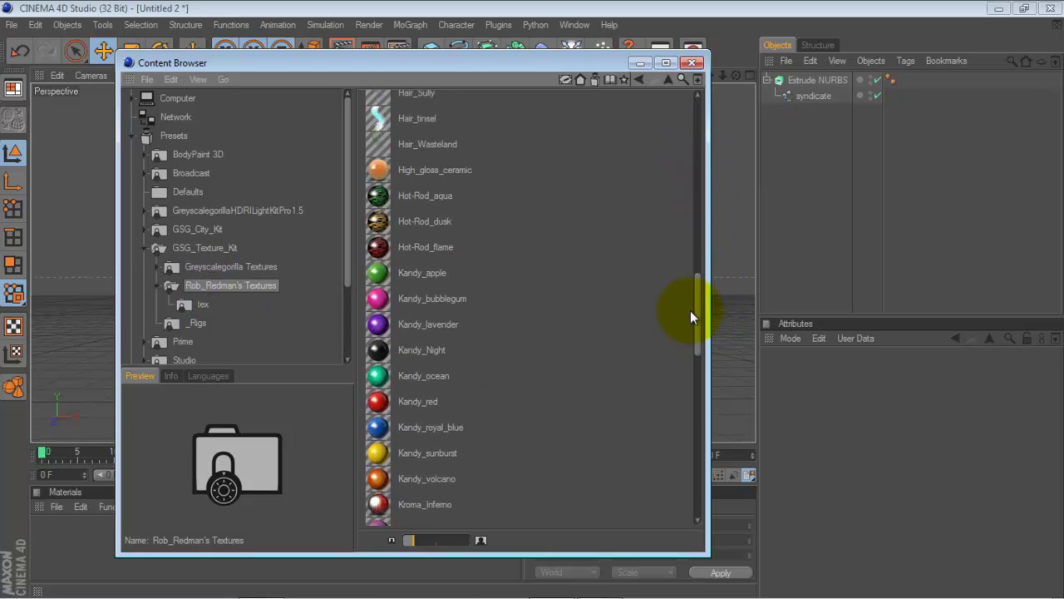
{"action": "left_click", "coordinate": [447, 427]}
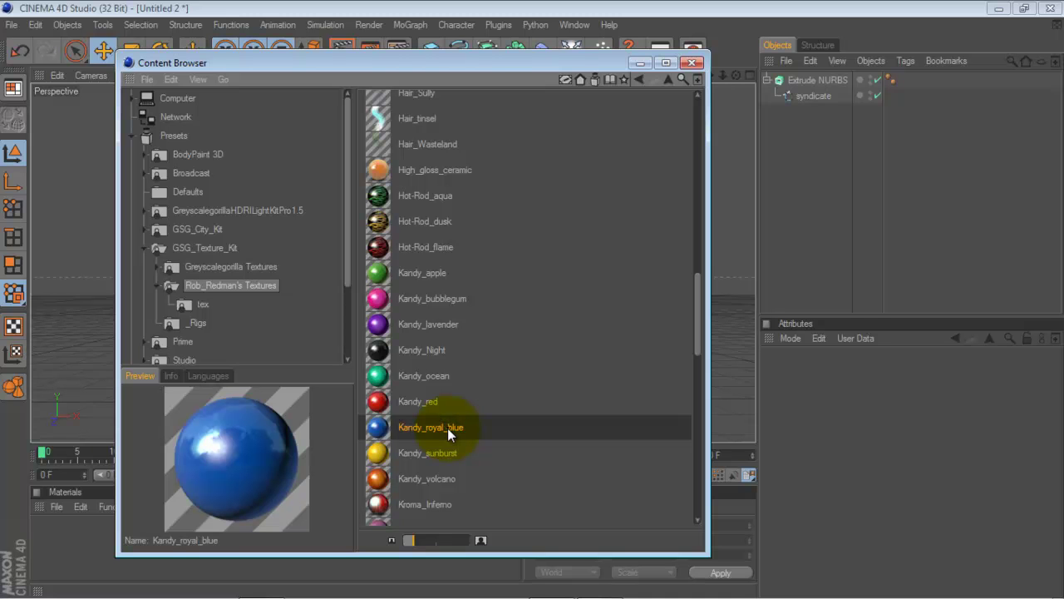
{"action": "double_click", "coordinate": [447, 427]}
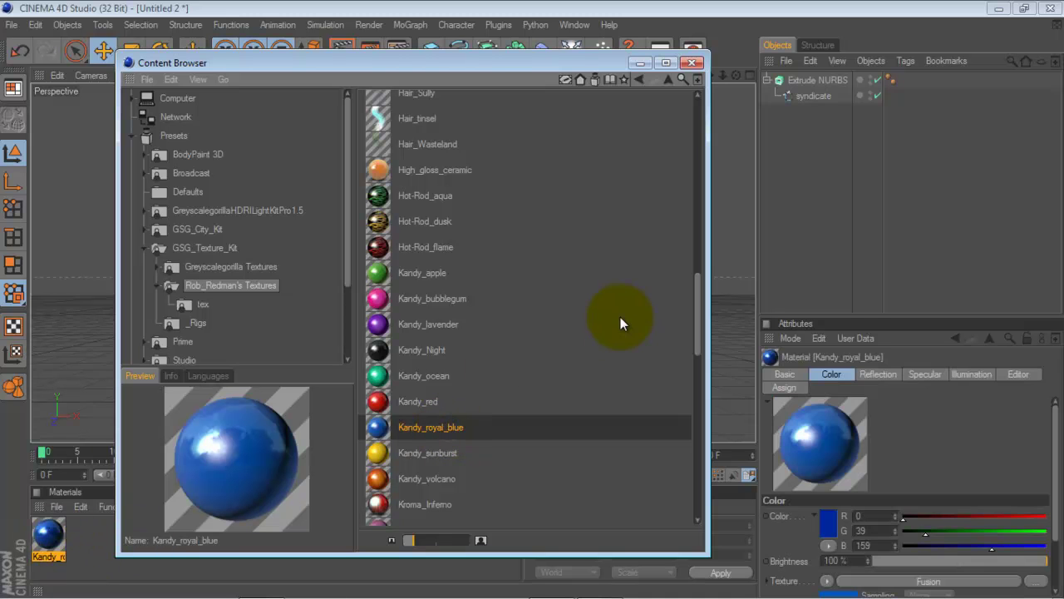
{"action": "left_click_drag", "start_coordinate": [697, 328], "coordinate": [697, 479]}
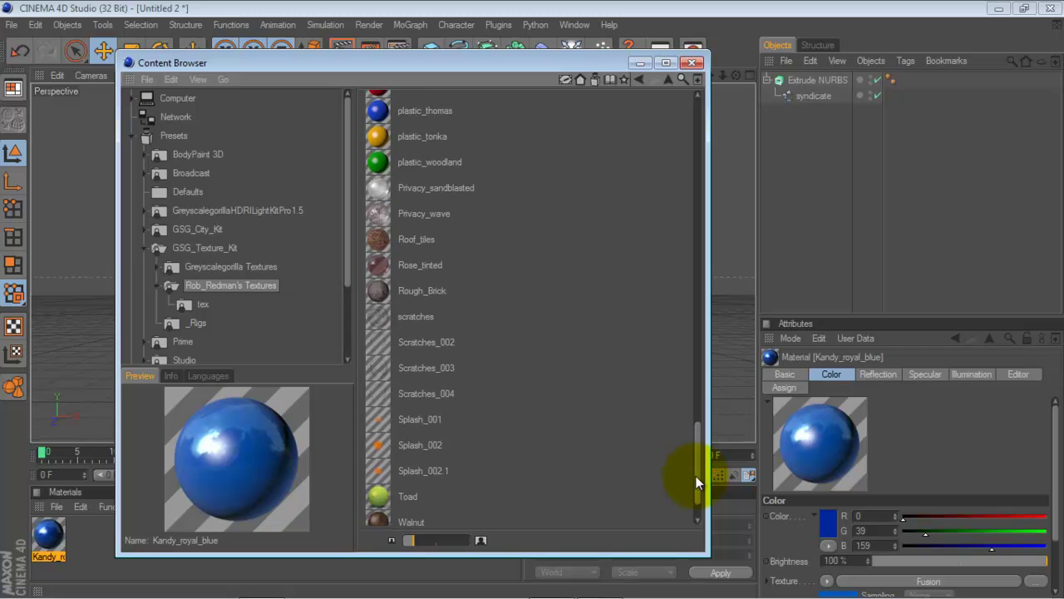
{"action": "left_click", "coordinate": [429, 312]}
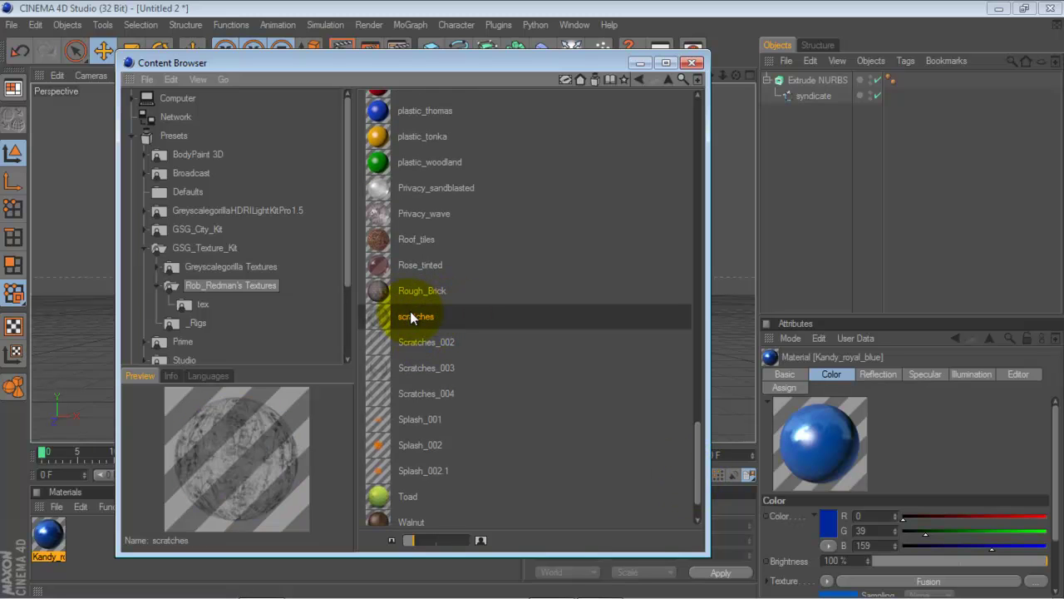
{"action": "double_click", "coordinate": [410, 313]}
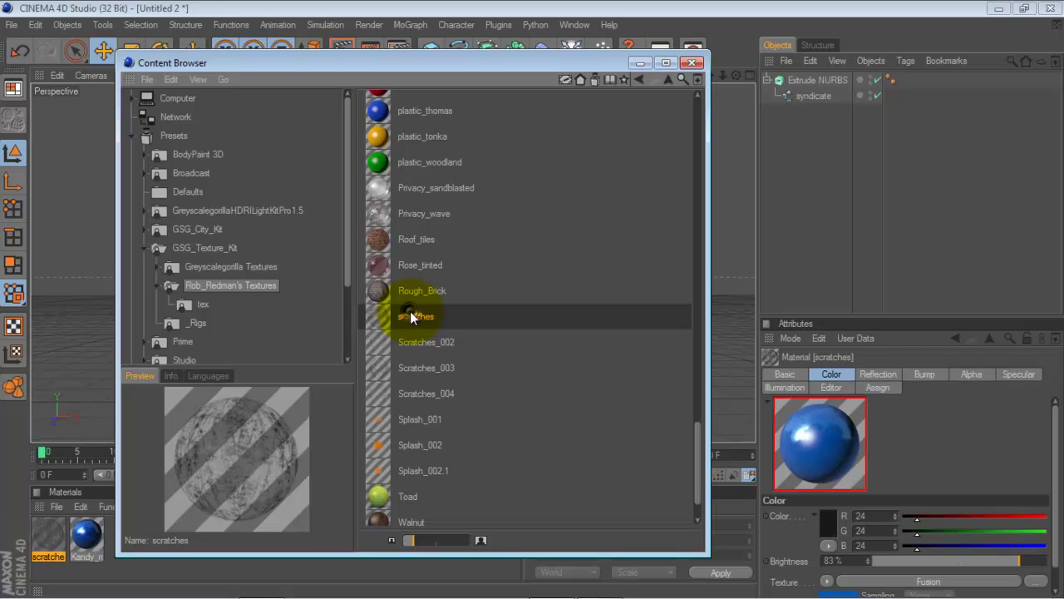
{"action": "left_click", "coordinate": [692, 63]}
Create a new material, Mat, and enable Glow with its own cyan colour
{"action": "mouse_move", "coordinate": [311, 590]}
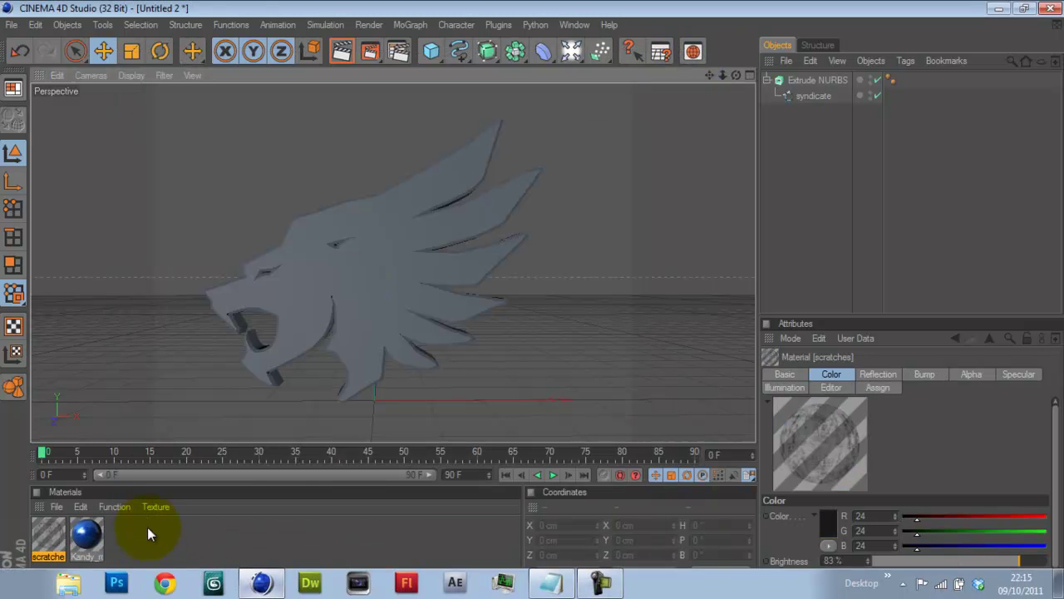
{"action": "double_click", "coordinate": [147, 530]}
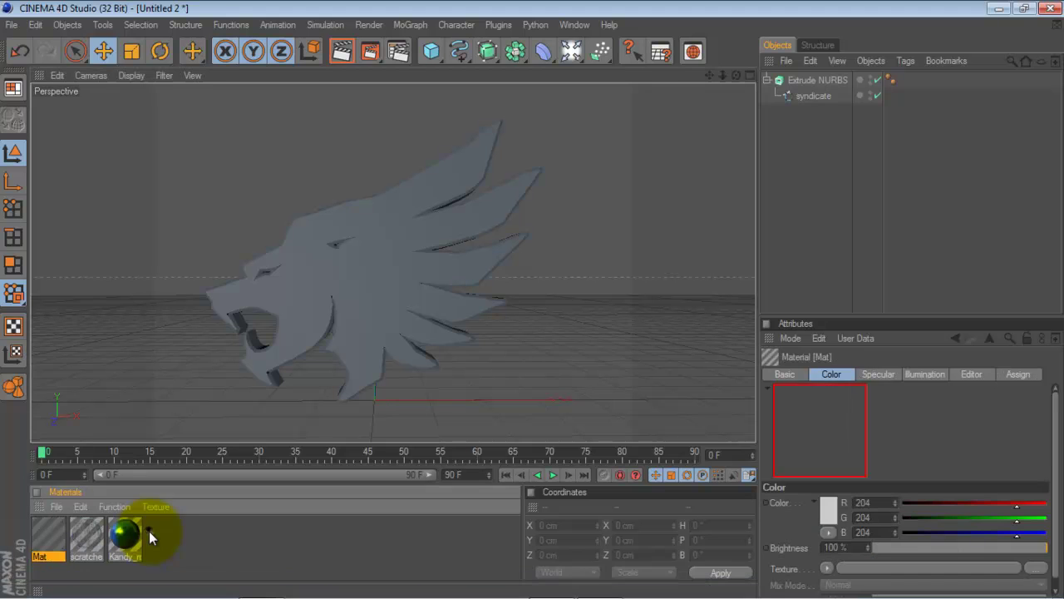
{"action": "double_click", "coordinate": [45, 537]}
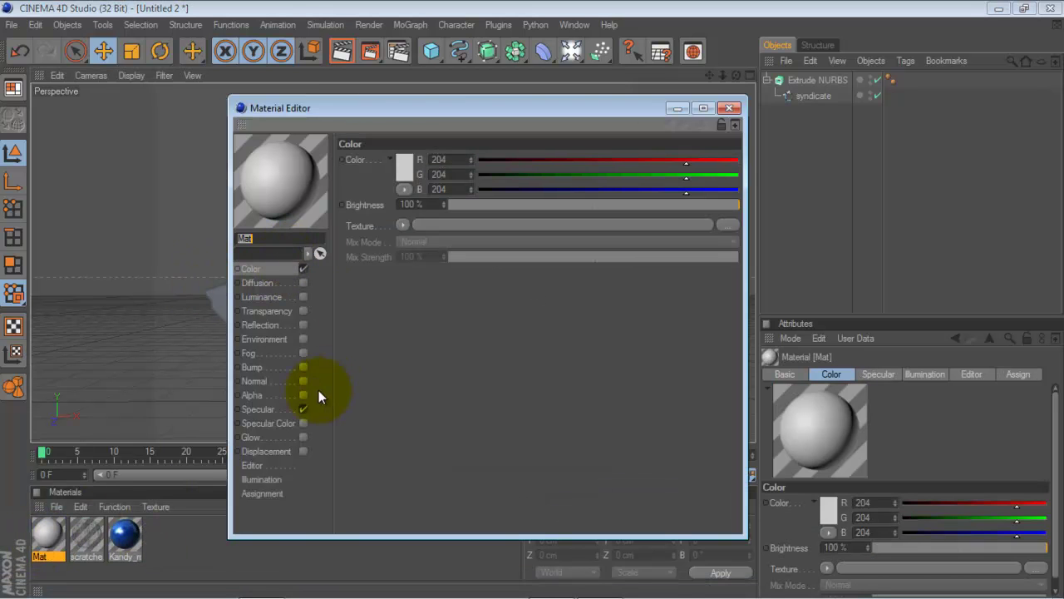
{"action": "left_click", "coordinate": [304, 437]}
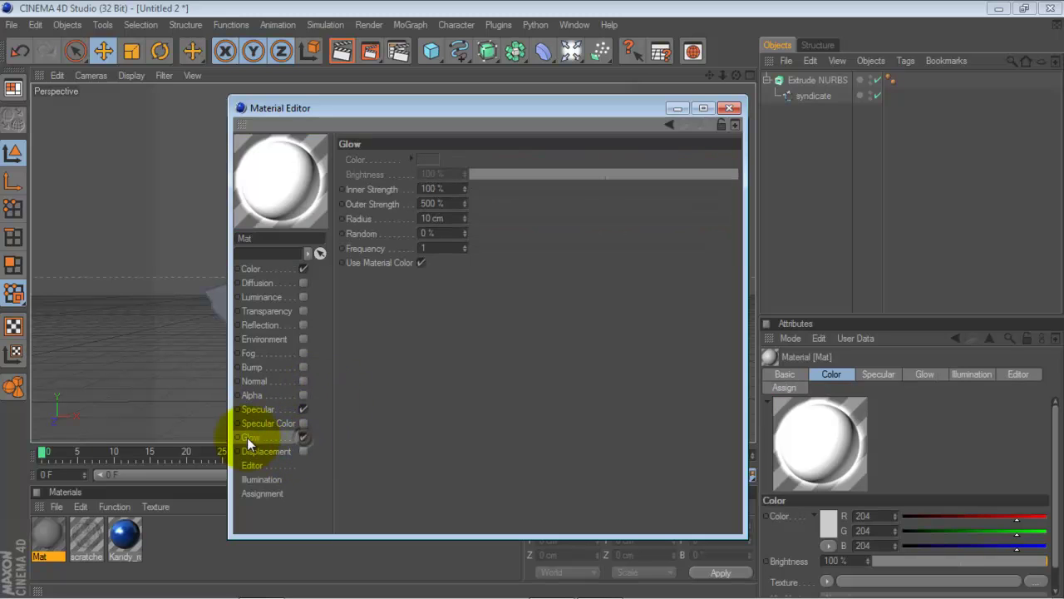
{"action": "left_click", "coordinate": [421, 263]}
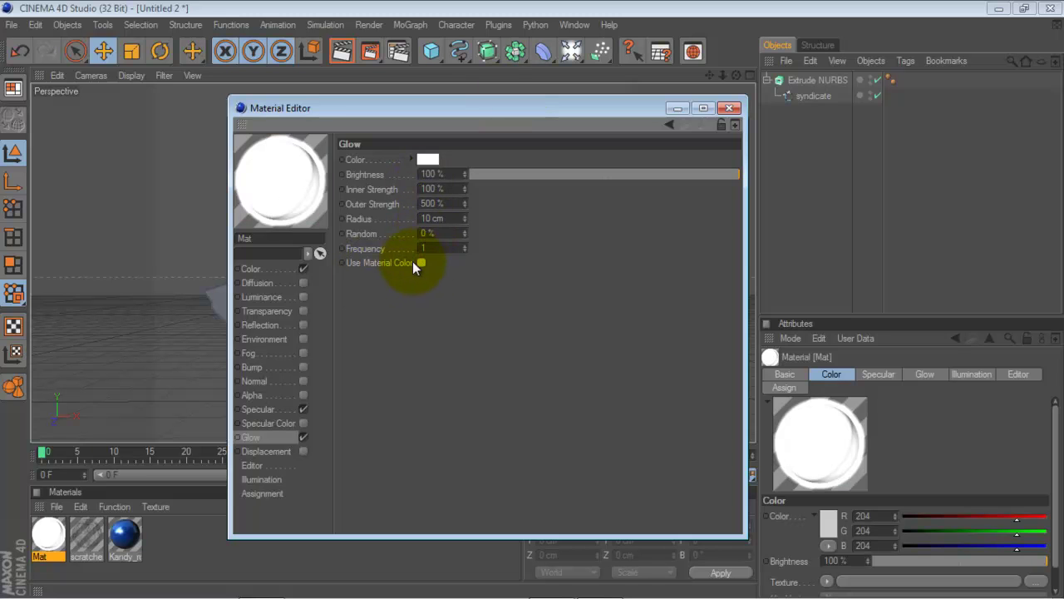
{"action": "left_click", "coordinate": [425, 160]}
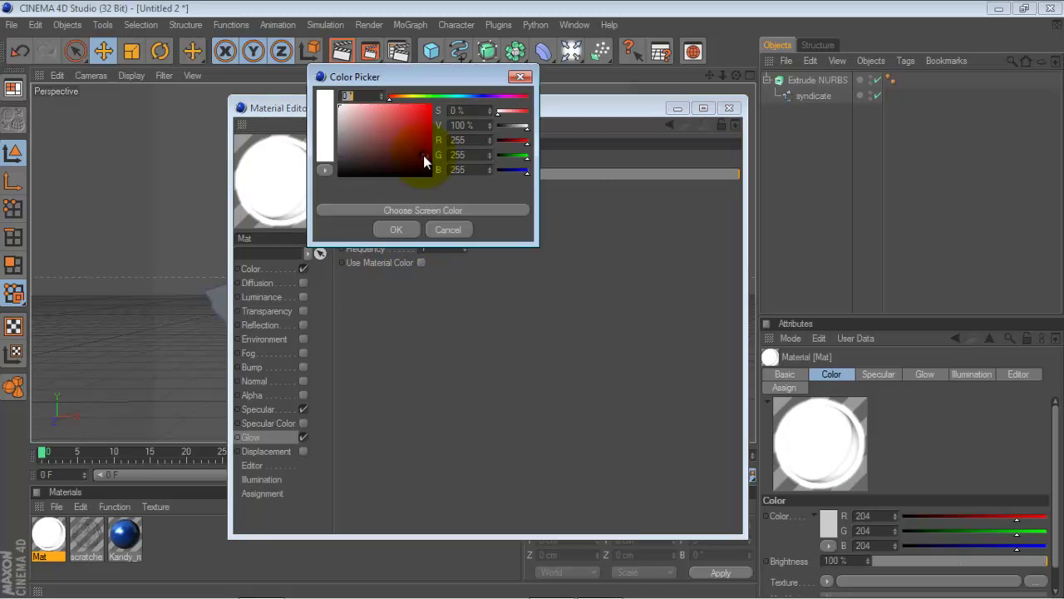
{"action": "left_click", "coordinate": [456, 96]}
{"action": "left_click", "coordinate": [463, 95]}
{"action": "left_click", "coordinate": [422, 112]}
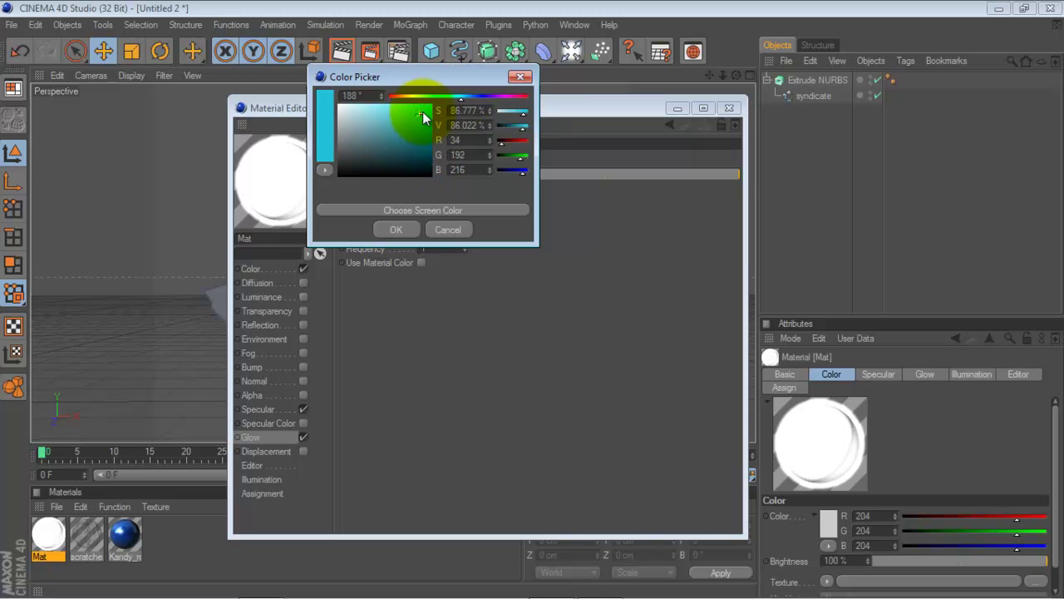
{"action": "left_click", "coordinate": [403, 226]}
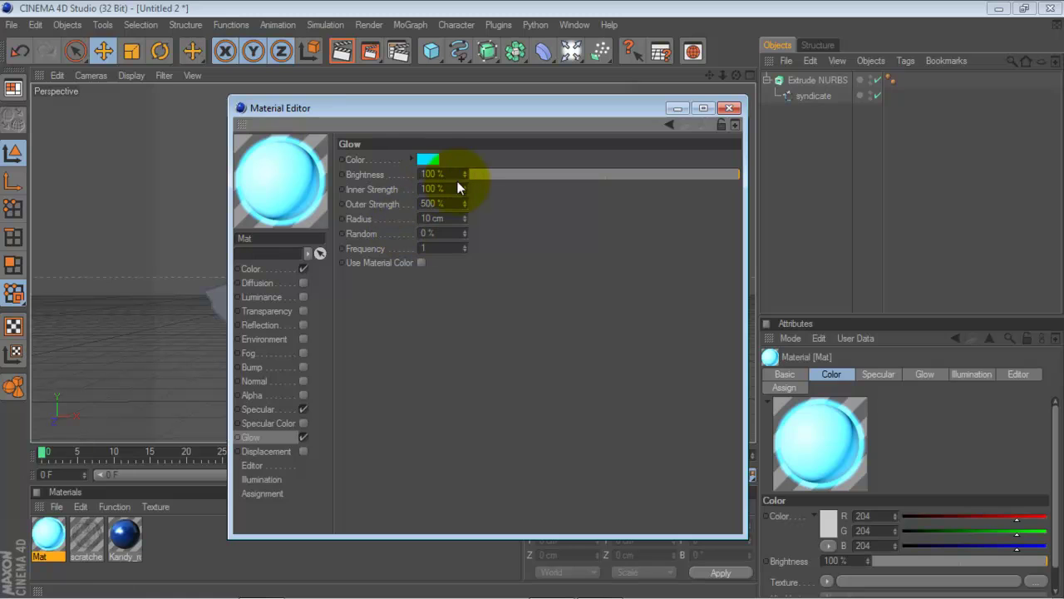
Set the glow to 10% inner strength, 120% outer strength and 20 cm radius
{"action": "left_click_drag", "start_coordinate": [464, 188], "coordinate": [2, 452]}
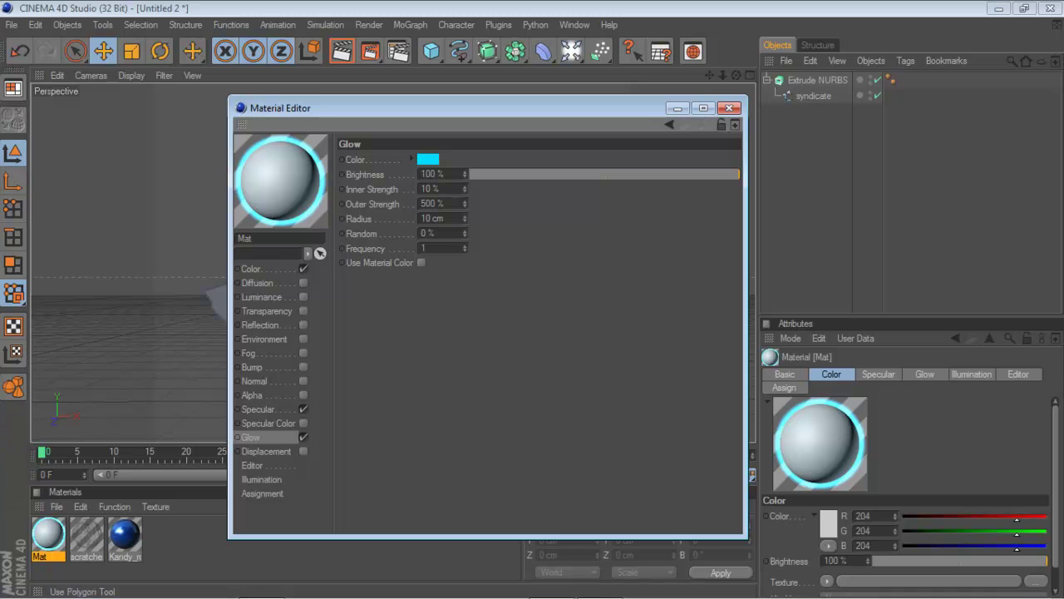
{"action": "left_click", "coordinate": [465, 201]}
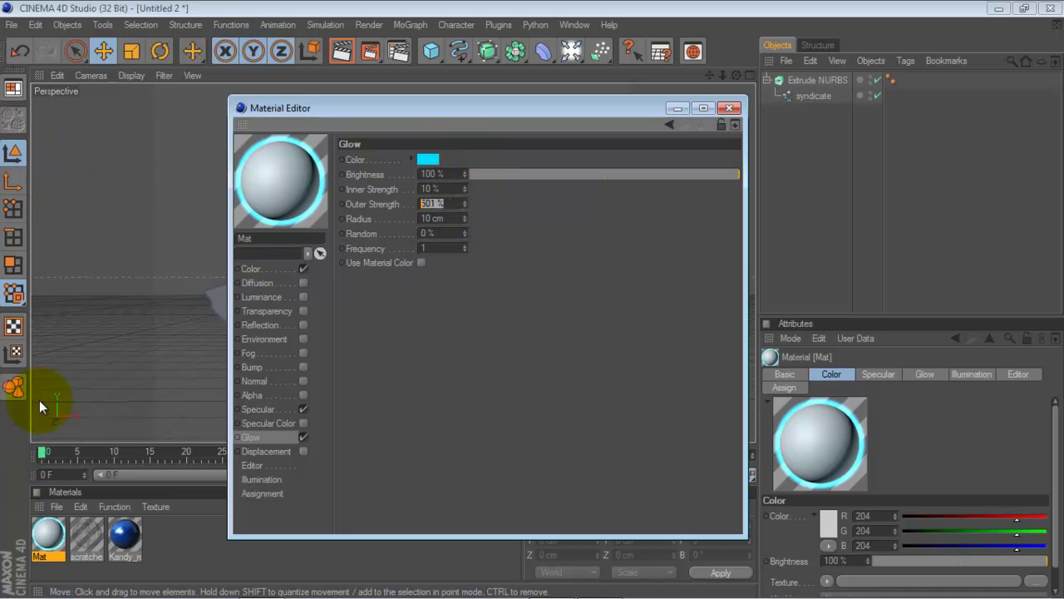
{"action": "type", "text": "120"}
{"action": "key", "text": "Return"}
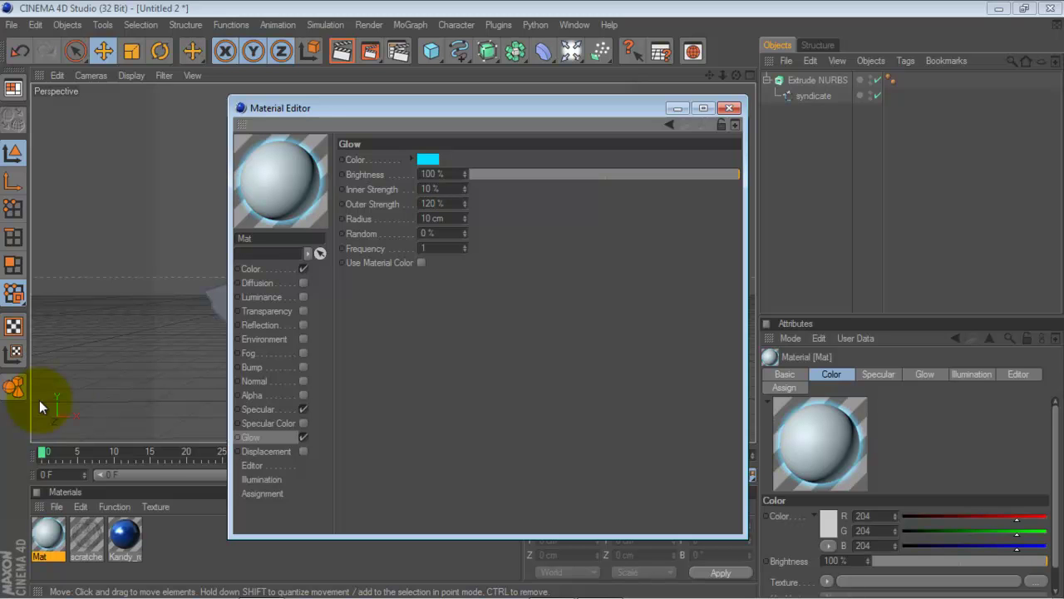
{"action": "left_click", "coordinate": [462, 218]}
{"action": "type", "text": "20"}
{"action": "key", "text": "Return"}
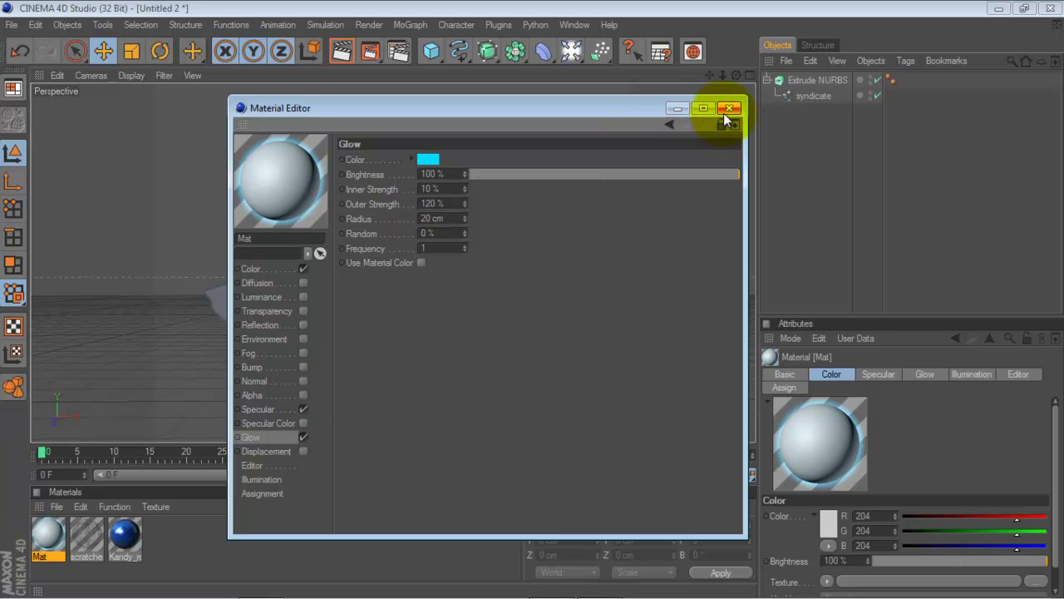
{"action": "left_click", "coordinate": [729, 109]}
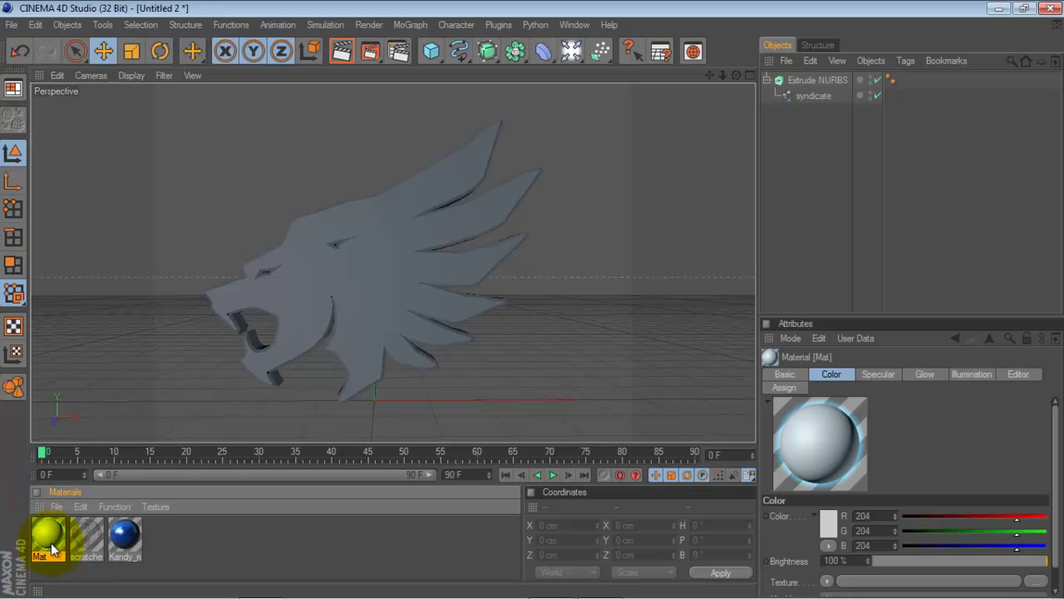
Set Kandy_royal_blue's Color channel to R 0, G 75, B 255
{"action": "double_click", "coordinate": [125, 537]}
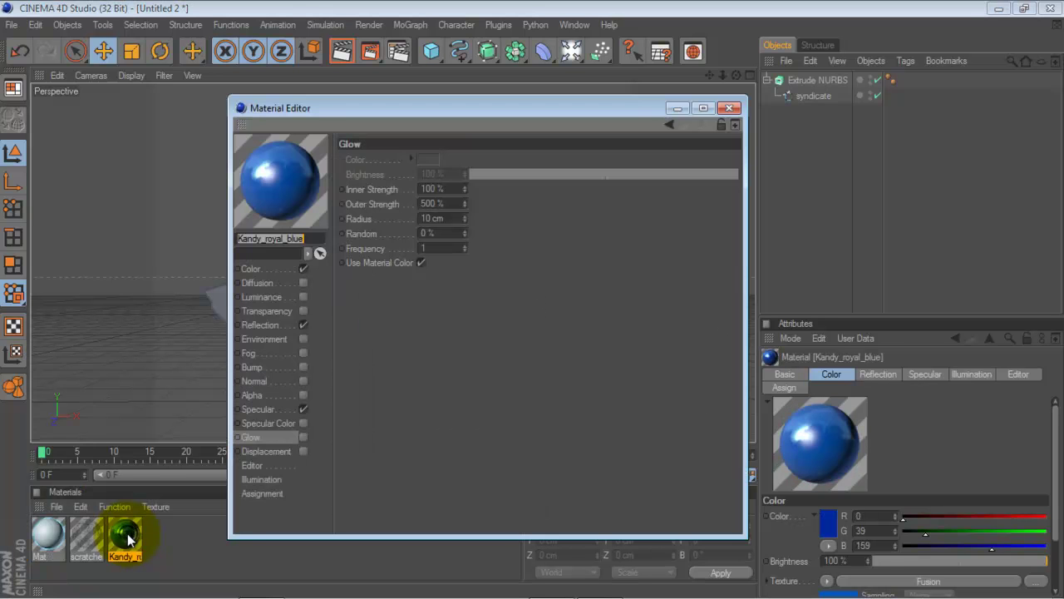
{"action": "left_click", "coordinate": [262, 268]}
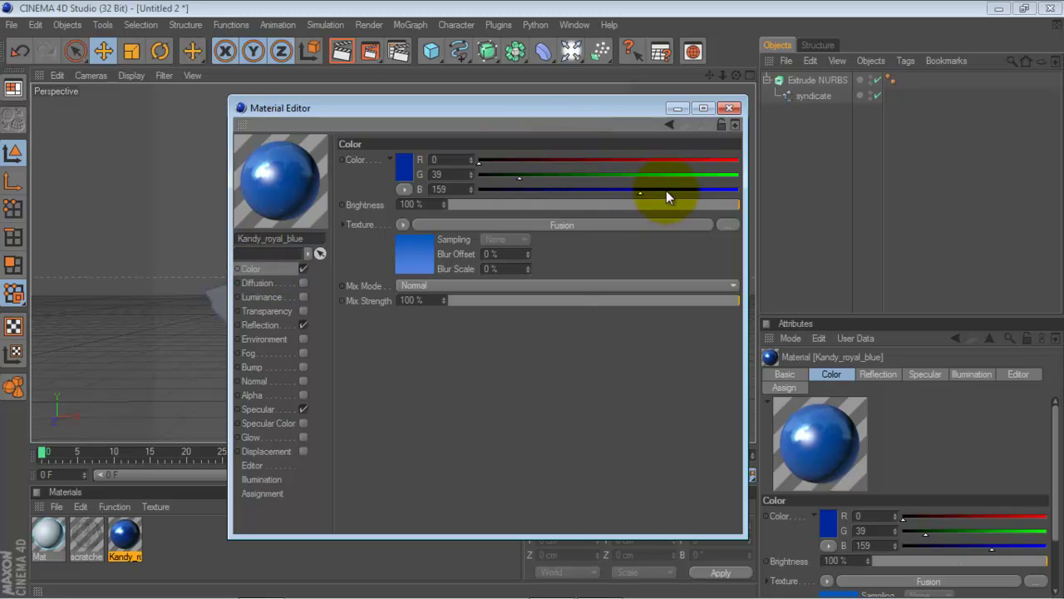
{"action": "left_click_drag", "start_coordinate": [666, 190], "coordinate": [734, 187]}
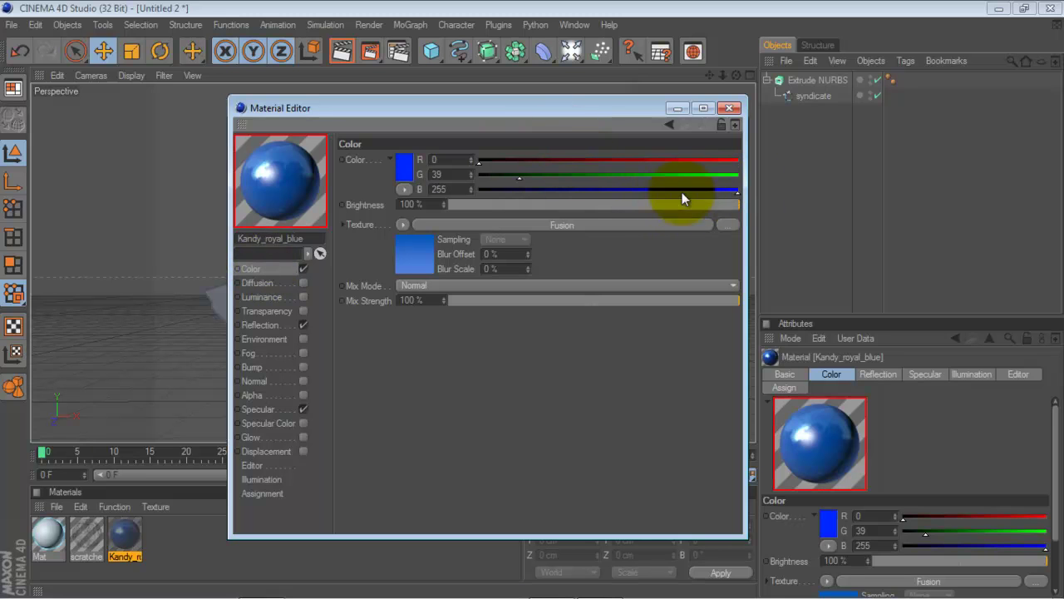
{"action": "left_click", "coordinate": [523, 177]}
{"action": "left_click_drag", "start_coordinate": [523, 175], "coordinate": [555, 172]}
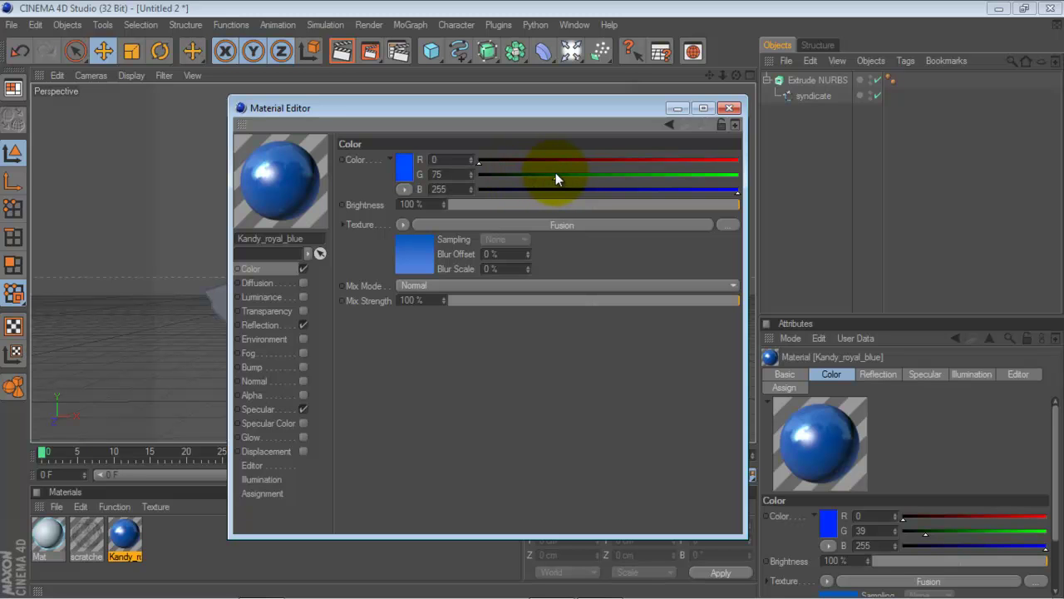
{"action": "left_click", "coordinate": [729, 108]}
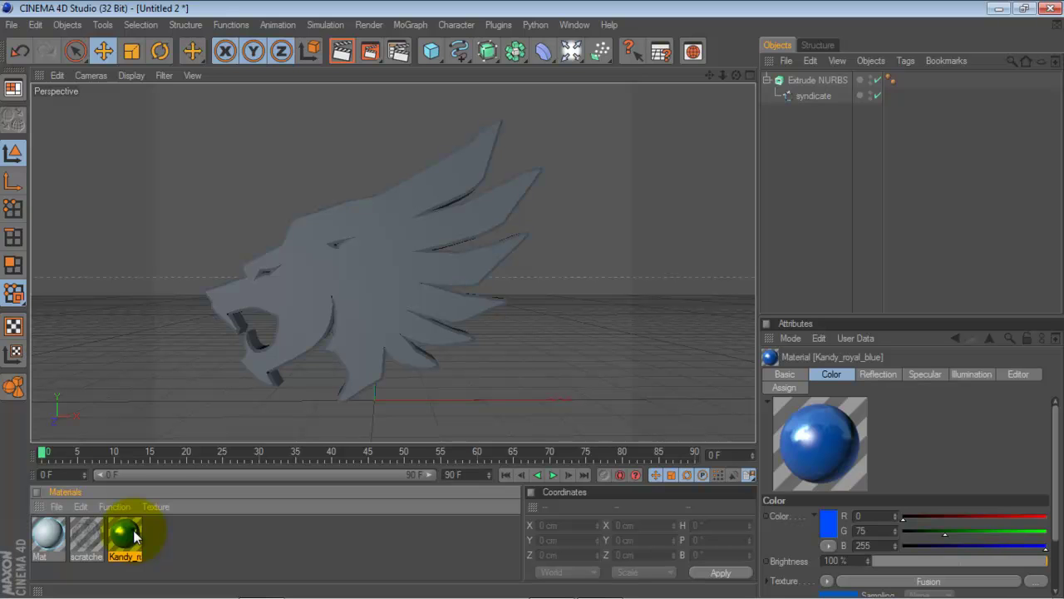
Apply Kandy_royal_blue to the Extrude NURBS and render a preview
{"action": "left_click_drag", "start_coordinate": [133, 529], "coordinate": [361, 329]}
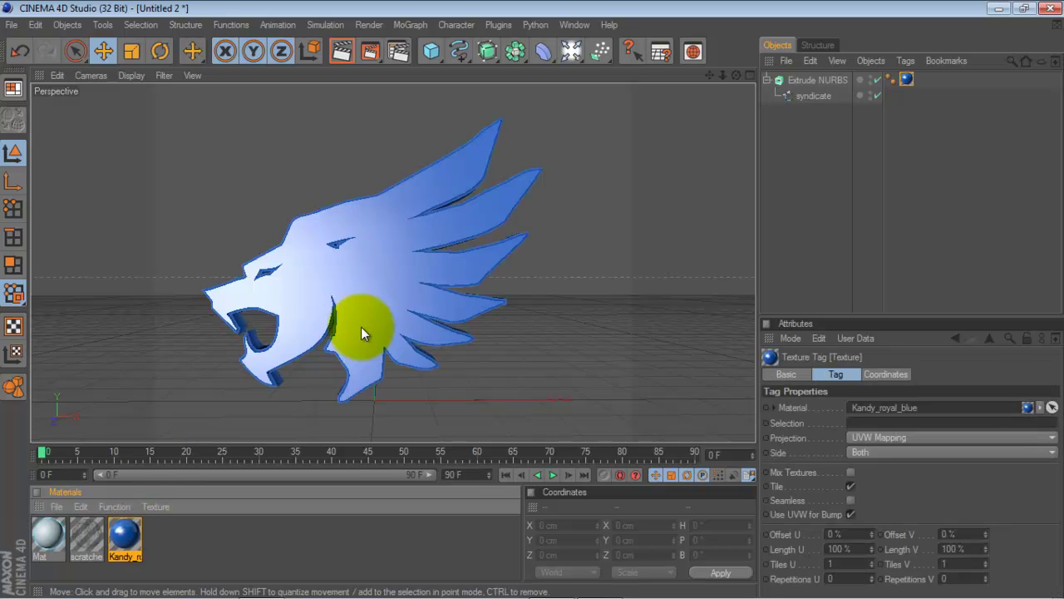
{"action": "left_click", "coordinate": [341, 50]}
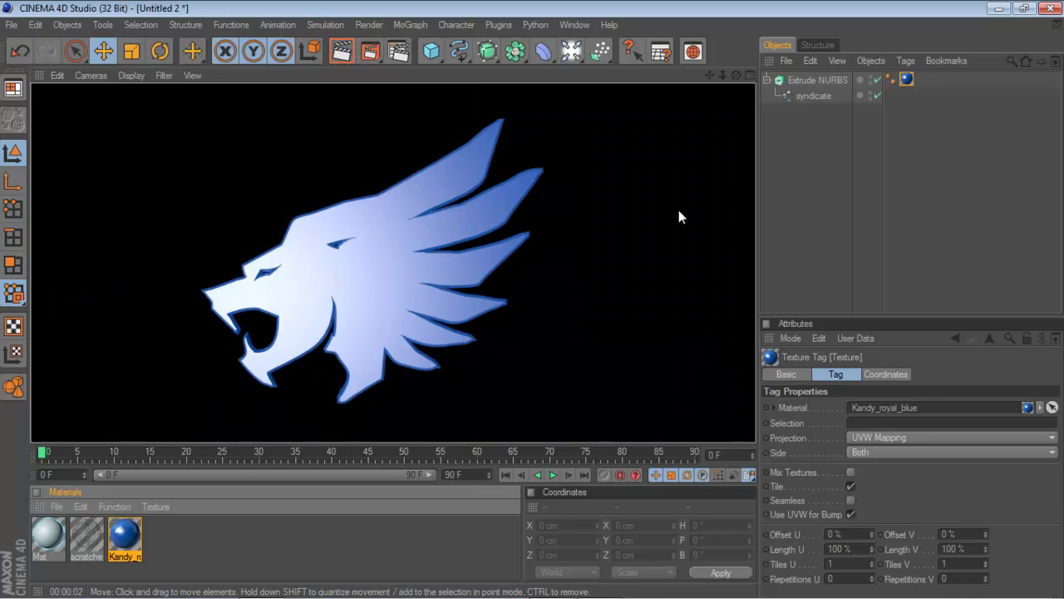
{"action": "left_click", "coordinate": [678, 209]}
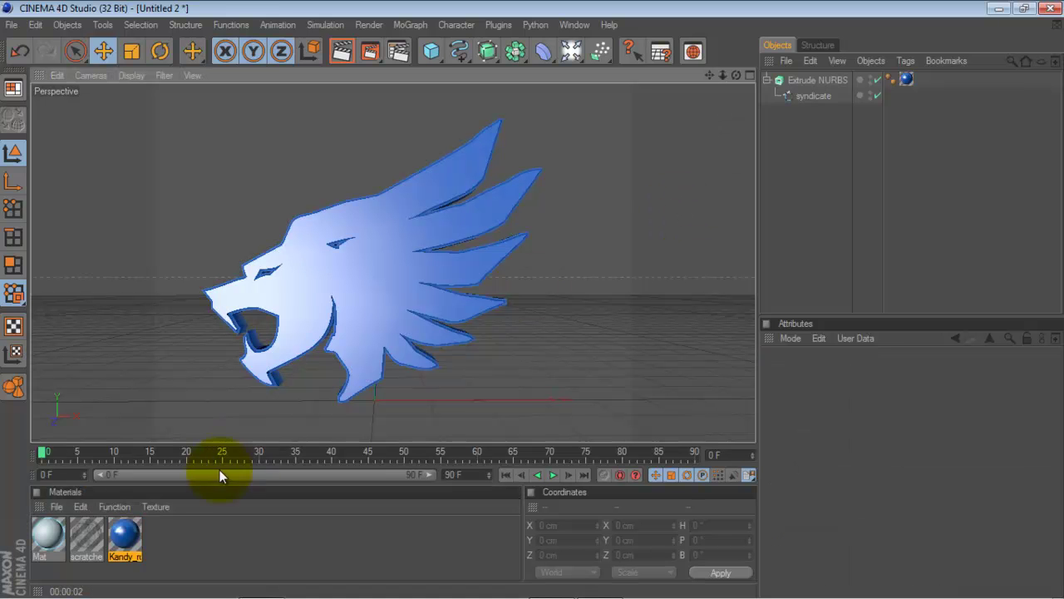
Apply Mat to the logo and restrict its texture tag to selection C1
{"action": "left_click", "coordinate": [49, 532]}
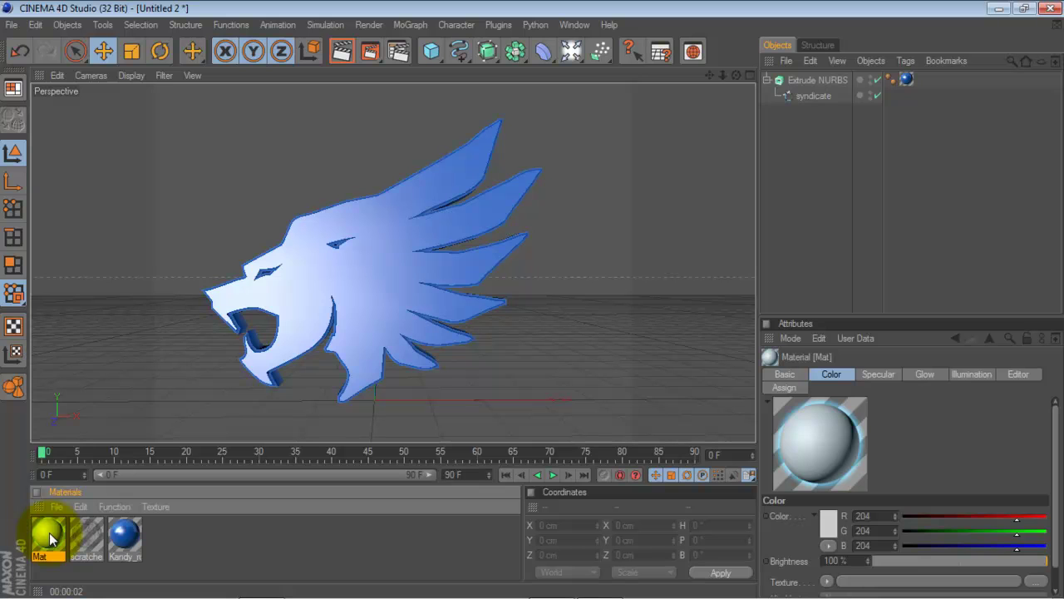
{"action": "left_click_drag", "start_coordinate": [50, 532], "coordinate": [380, 291]}
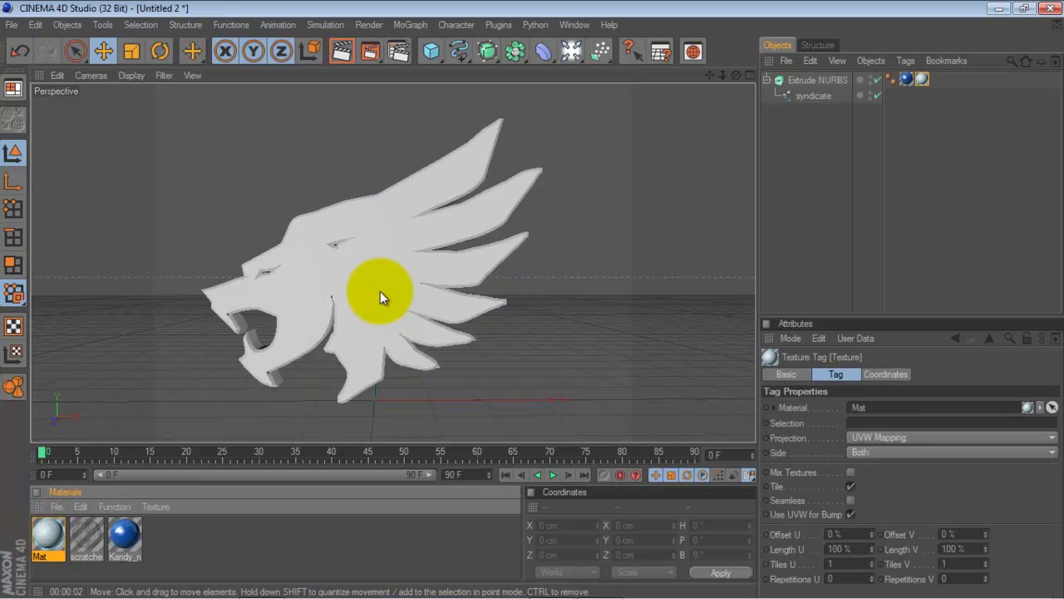
{"action": "left_click", "coordinate": [868, 422]}
{"action": "type", "text": "C1"}
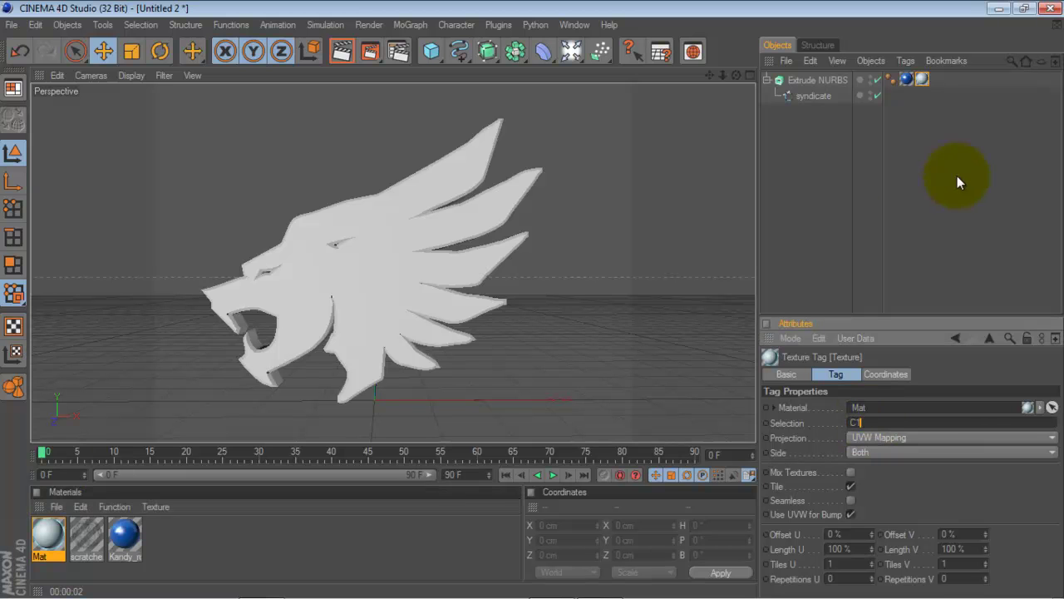
{"action": "left_click", "coordinate": [824, 231]}
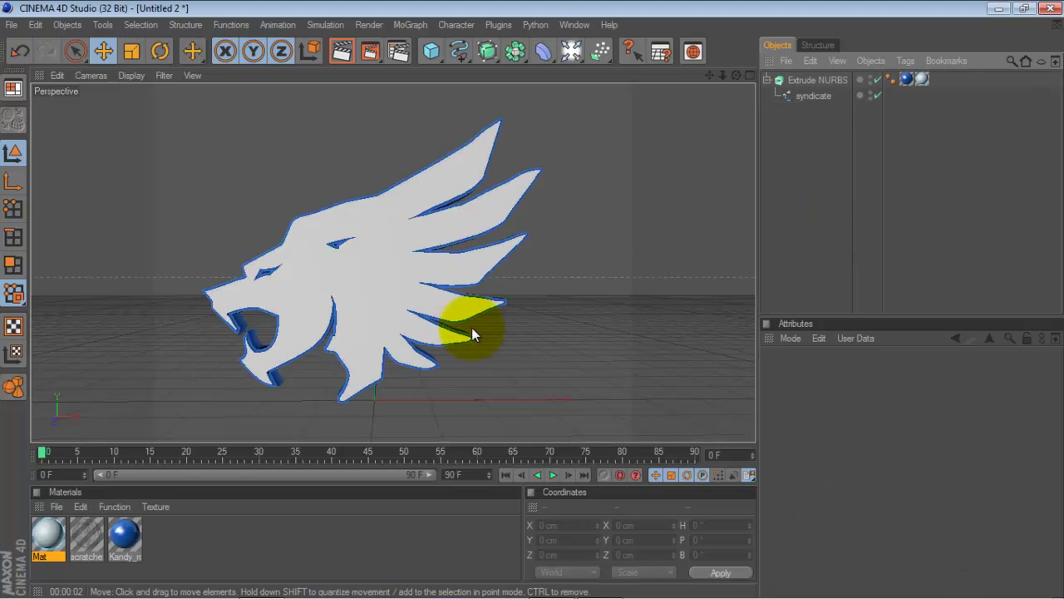
Apply the scratches material to the Extrude NURBS and inspect the extruded side
{"action": "left_click", "coordinate": [88, 534]}
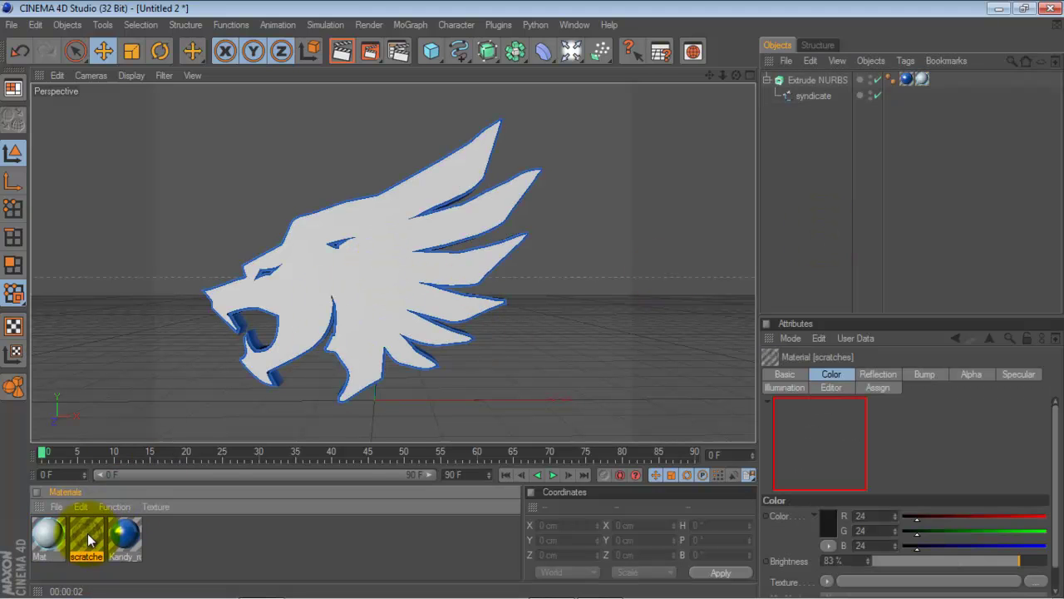
{"action": "left_click_drag", "start_coordinate": [88, 539], "coordinate": [297, 288]}
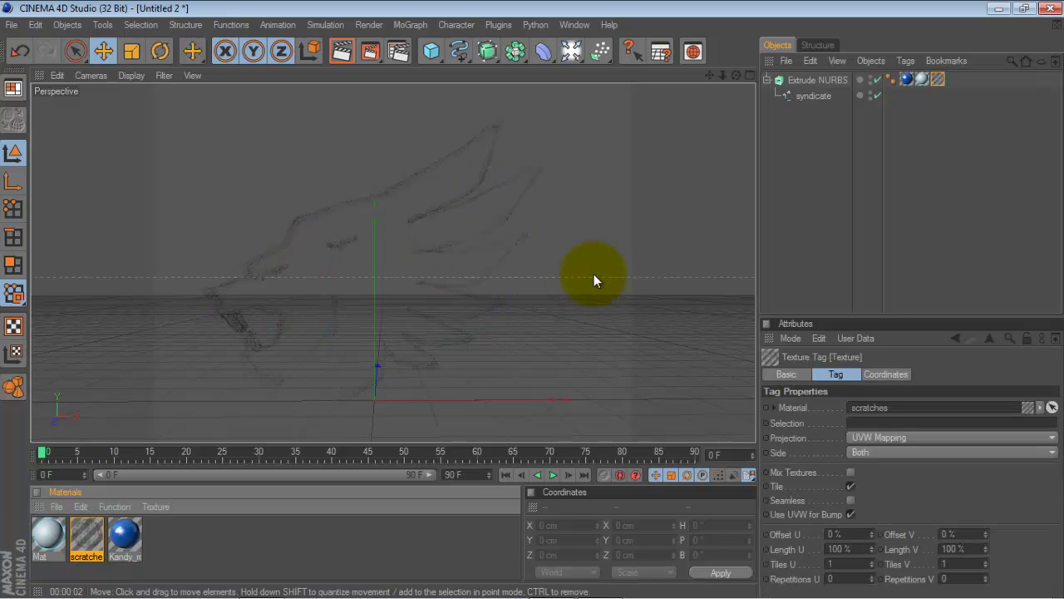
{"action": "left_click", "coordinate": [602, 269]}
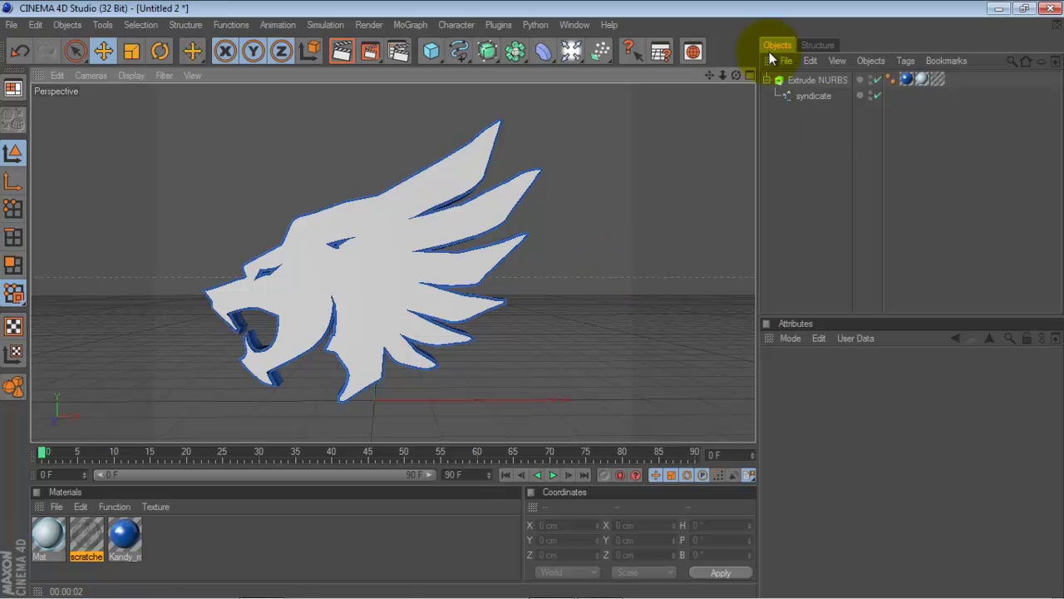
{"action": "left_click_drag", "start_coordinate": [736, 75], "coordinate": [533, 300]}
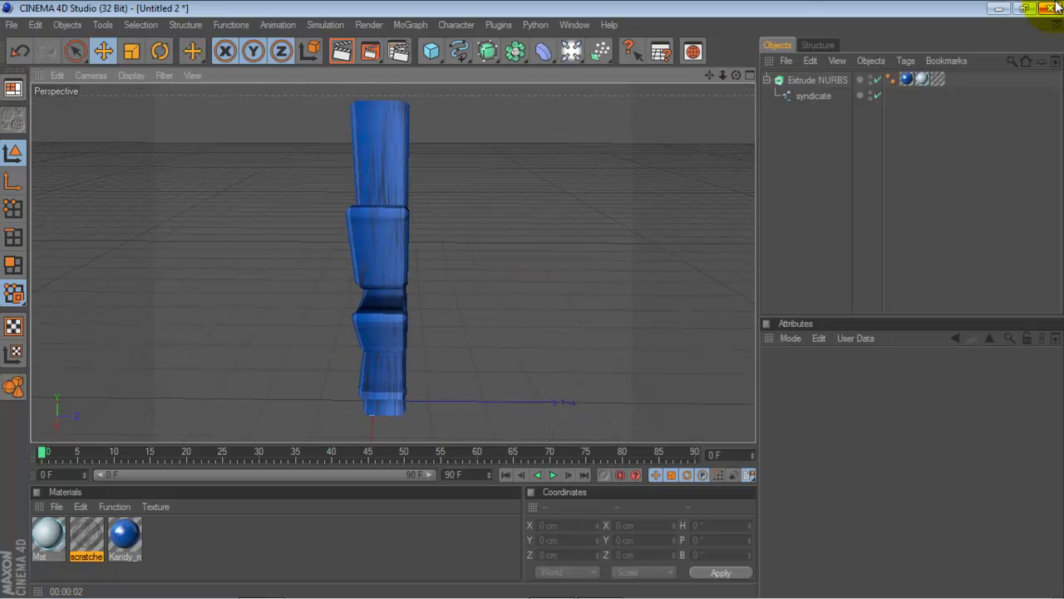
{"action": "left_click", "coordinate": [939, 79]}
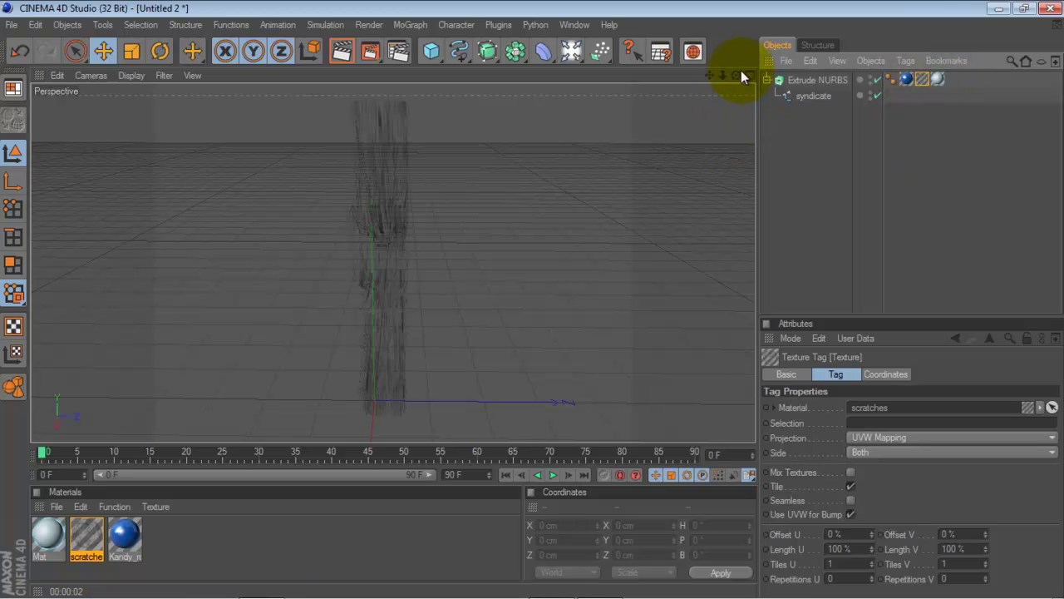
{"action": "left_click_drag", "start_coordinate": [738, 74], "coordinate": [709, 119]}
{"action": "left_click", "coordinate": [677, 259]}
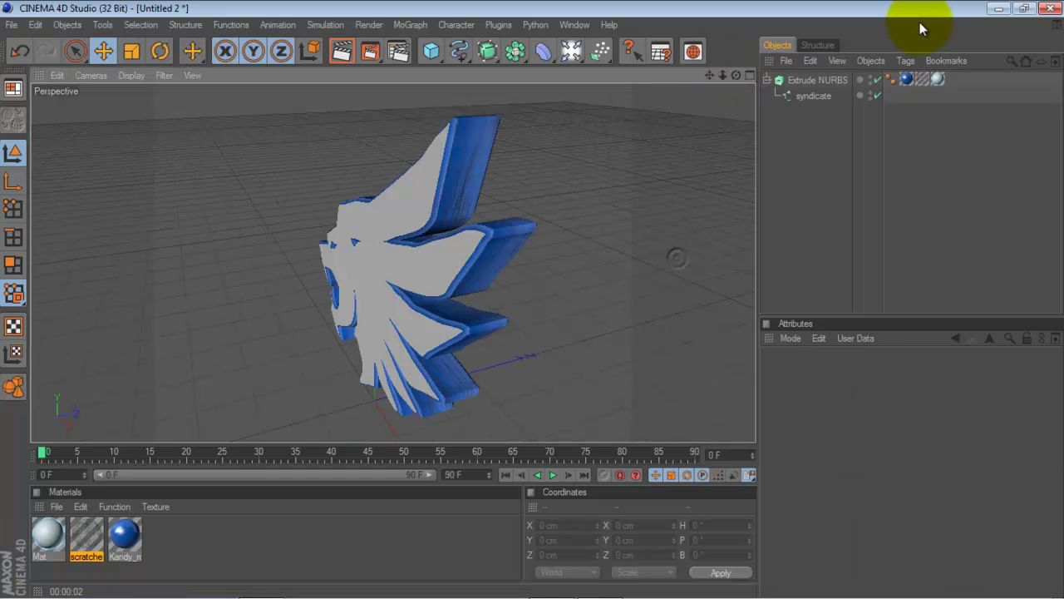
{"action": "left_click", "coordinate": [920, 78]}
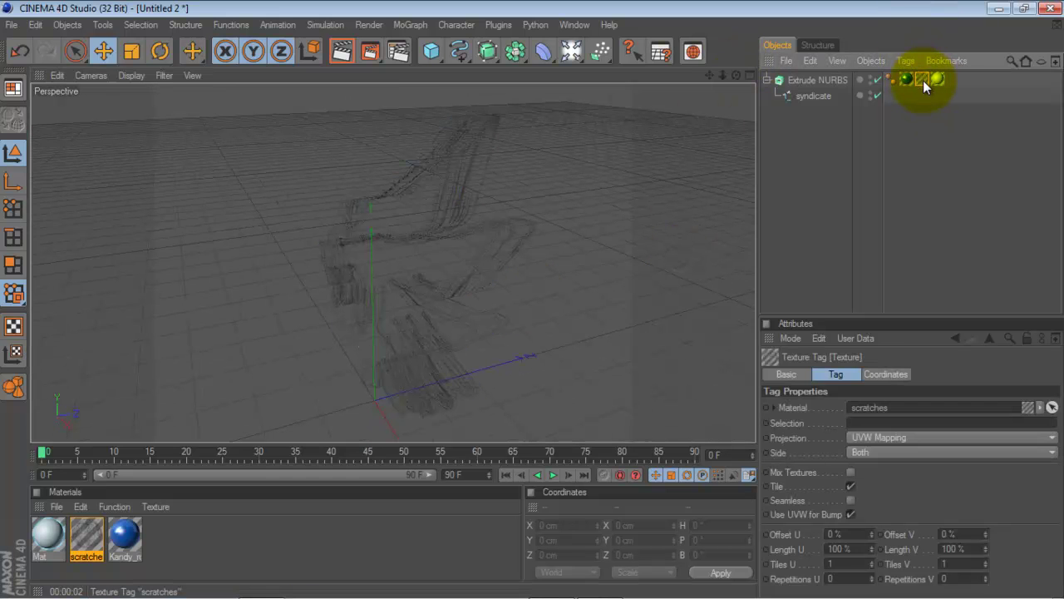
Switch the scratches texture tag's projection to Cubic
{"action": "left_click", "coordinate": [872, 437]}
{"action": "left_click", "coordinate": [873, 496]}
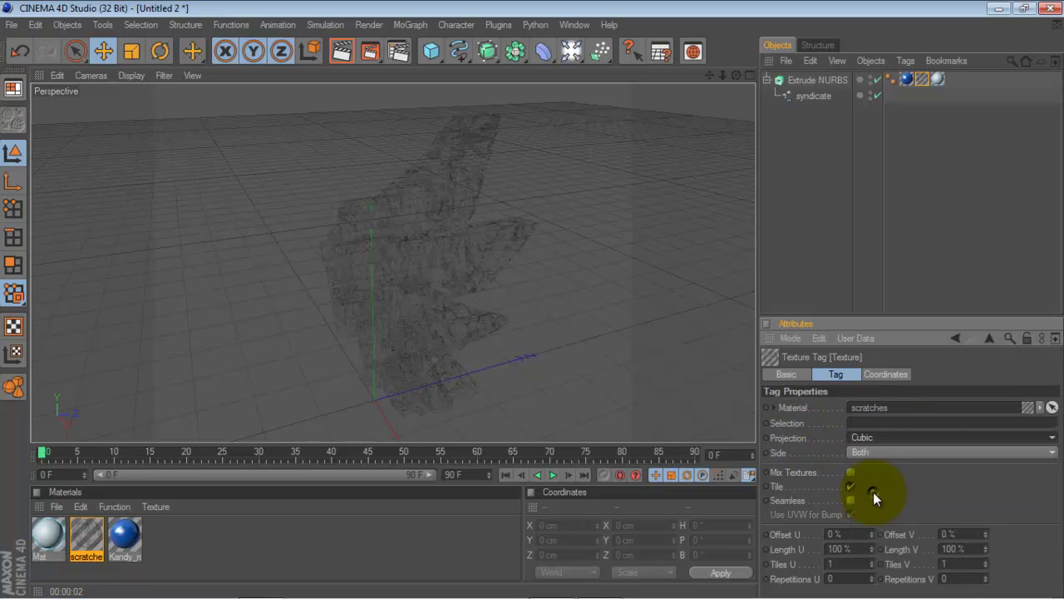
{"action": "left_click", "coordinate": [646, 384]}
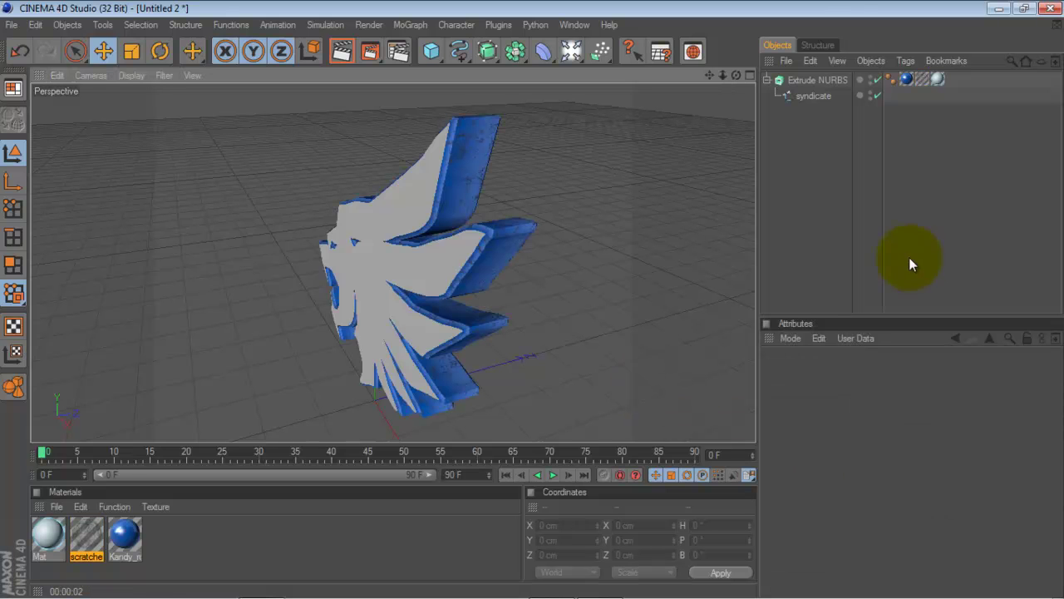
{"action": "left_click", "coordinate": [920, 77]}
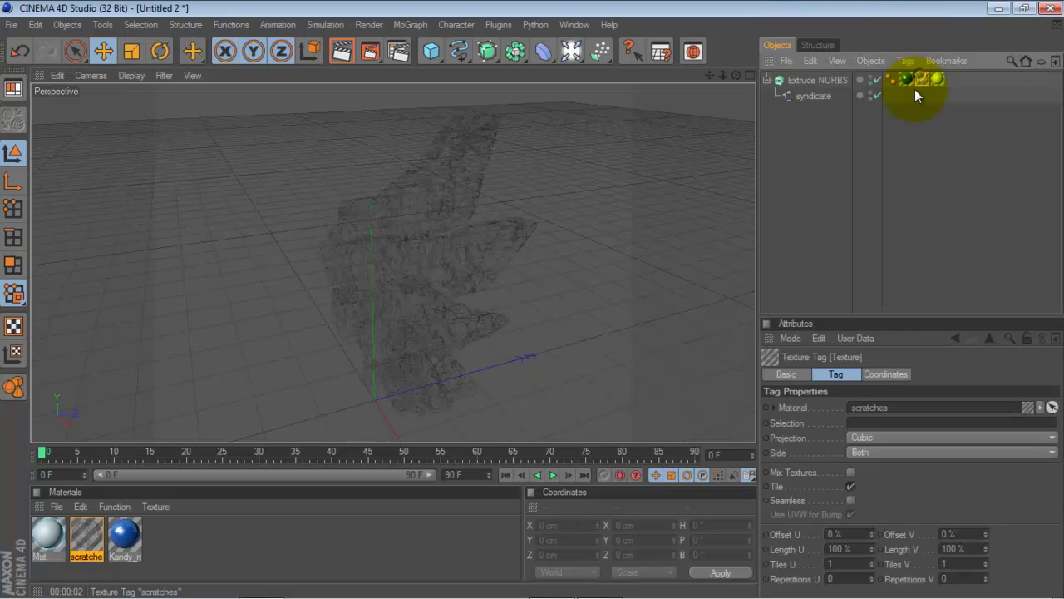
Set the scratches tag's Length U and Length V to 50%
{"action": "left_click_drag", "start_coordinate": [862, 549], "coordinate": [812, 550]}
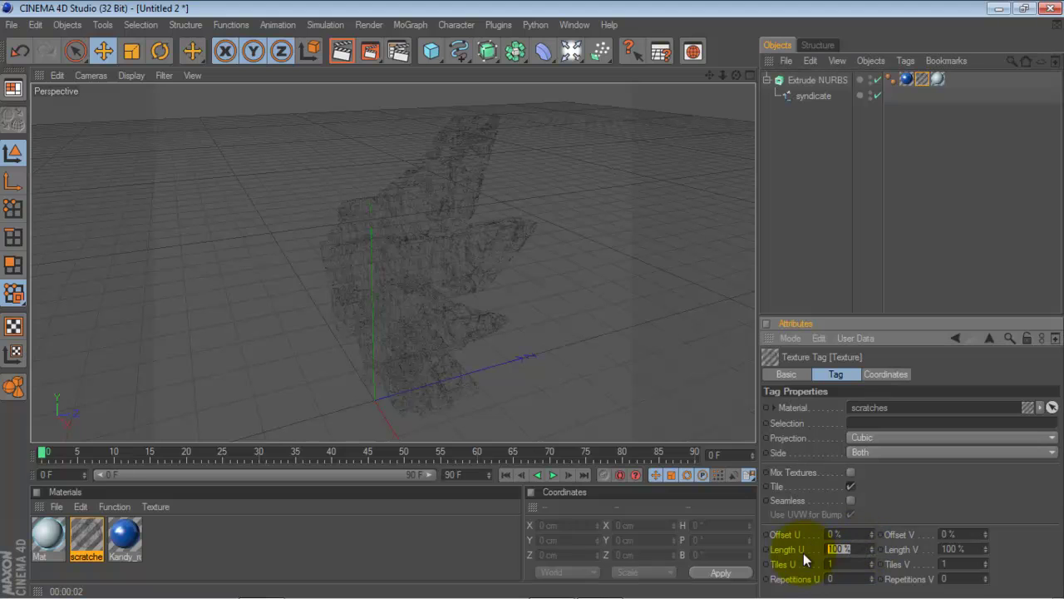
{"action": "type", "text": "50"}
{"action": "key", "text": "Return"}
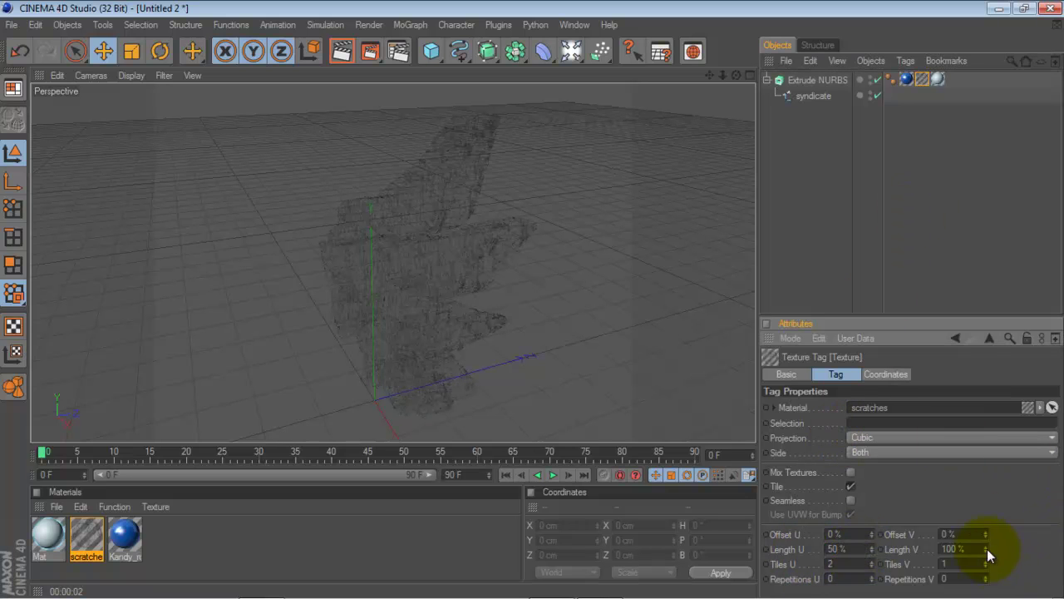
{"action": "left_click_drag", "start_coordinate": [979, 550], "coordinate": [884, 562]}
{"action": "type", "text": "50"}
{"action": "key", "text": "Return"}
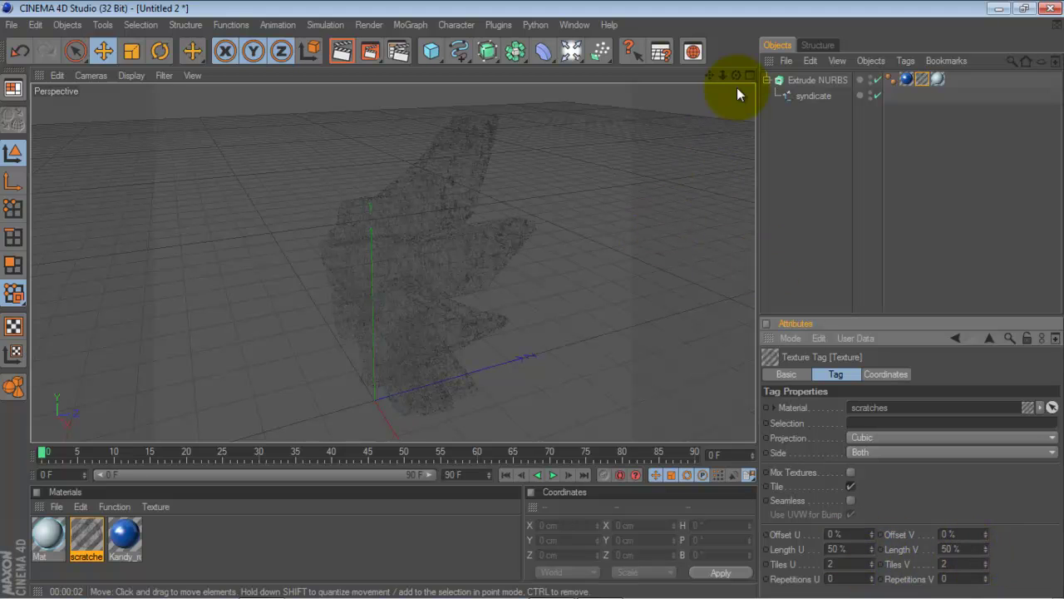
{"action": "left_click_drag", "start_coordinate": [737, 77], "coordinate": [558, 316]}
Orbit to a side angle and render a preview of the scratched blue sides
{"action": "left_click", "coordinate": [562, 216]}
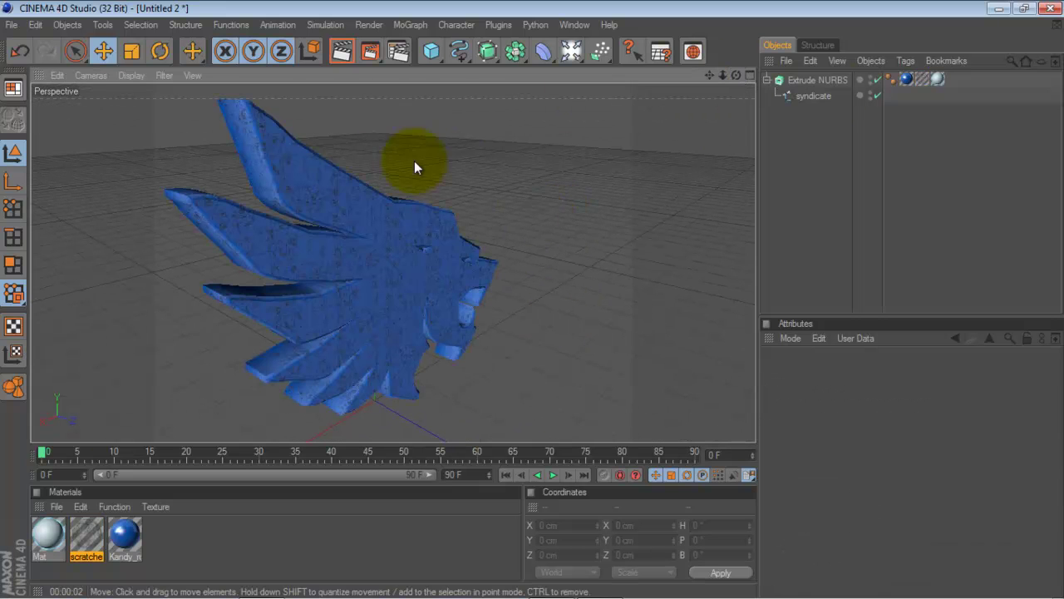
{"action": "left_click_drag", "start_coordinate": [737, 74], "coordinate": [482, 250]}
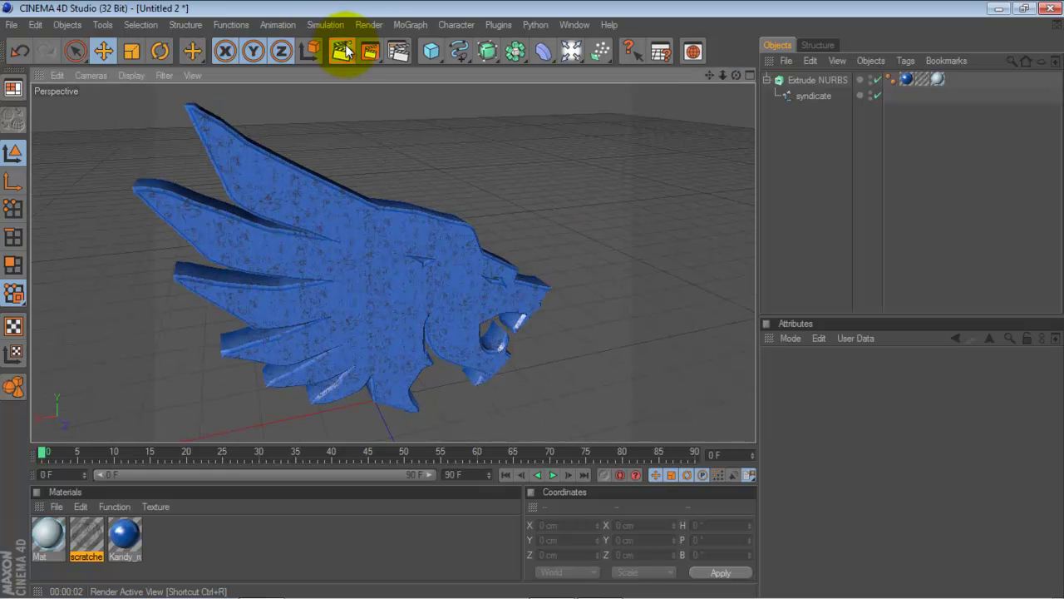
{"action": "left_click", "coordinate": [343, 51]}
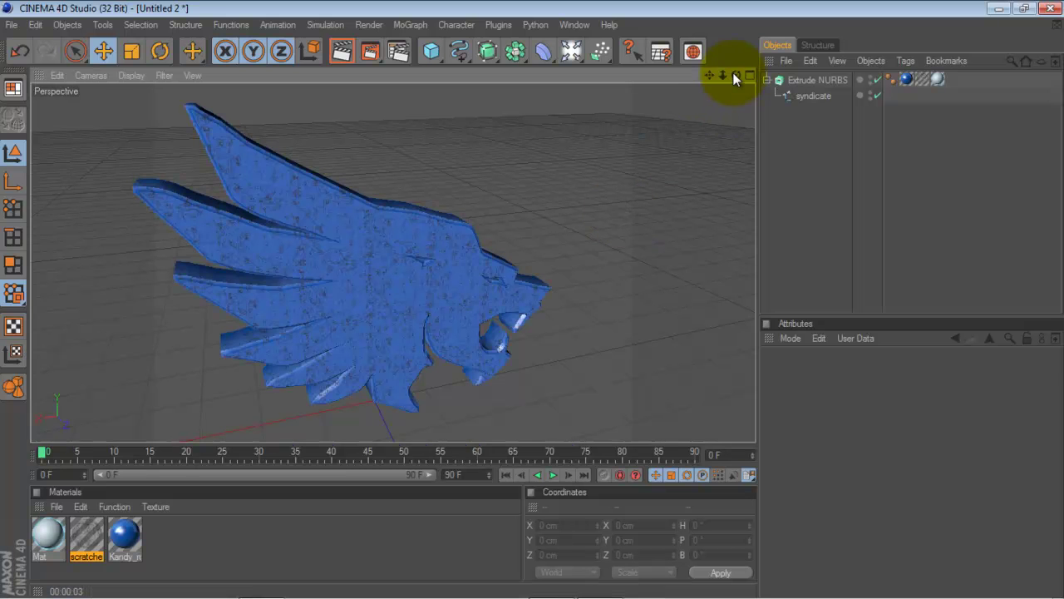
Reframe the logo front-on and render the cyan-glowing front, then view its blue side
{"action": "left_click_drag", "start_coordinate": [735, 76], "coordinate": [540, 302]}
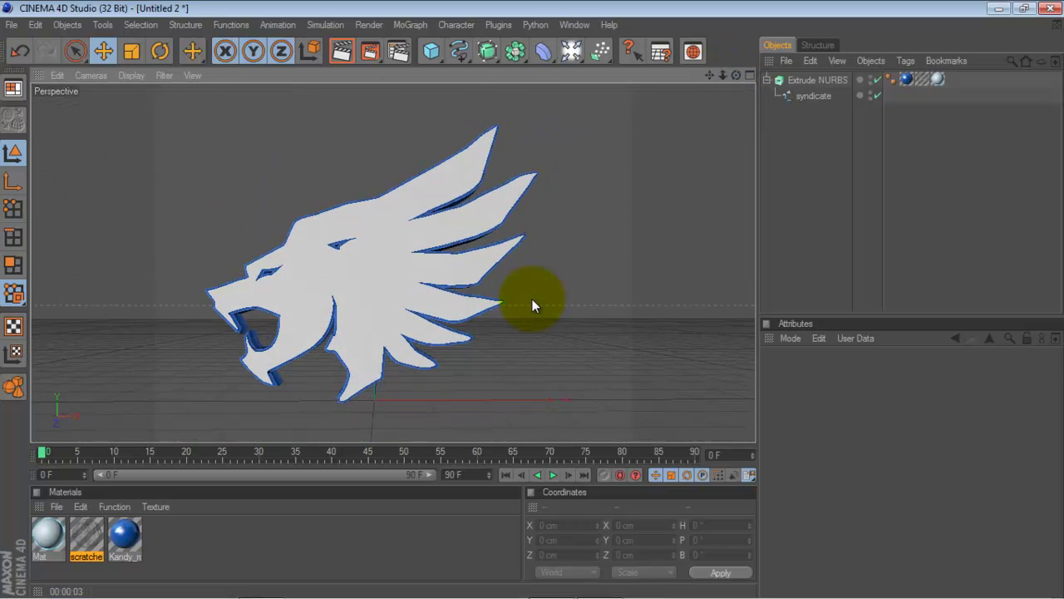
{"action": "left_click_drag", "start_coordinate": [729, 74], "coordinate": [527, 304]}
{"action": "left_click_drag", "start_coordinate": [711, 74], "coordinate": [537, 301]}
{"action": "left_click", "coordinate": [343, 53]}
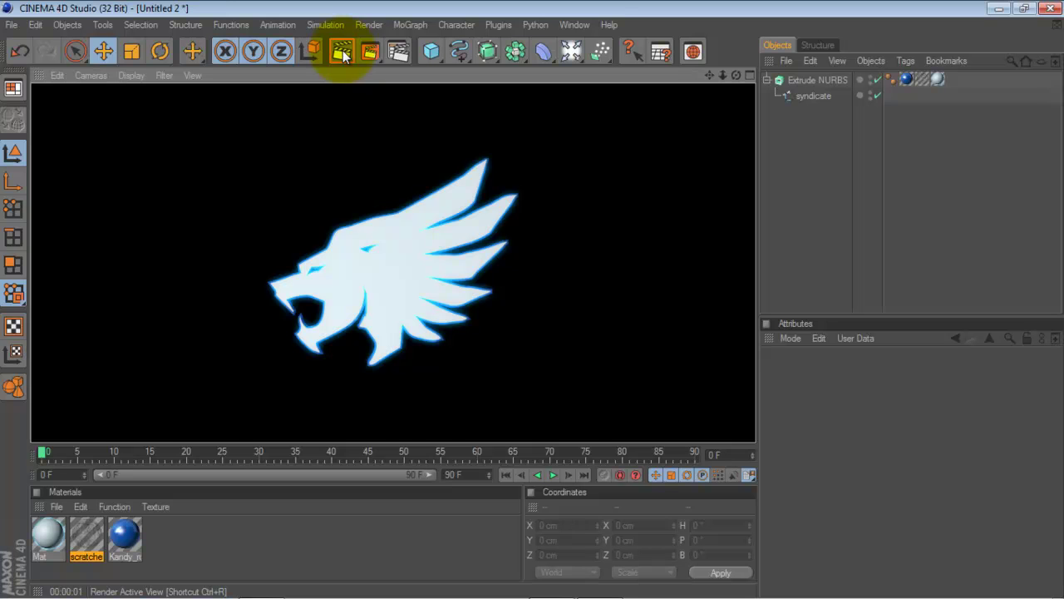
{"action": "left_click", "coordinate": [305, 225]}
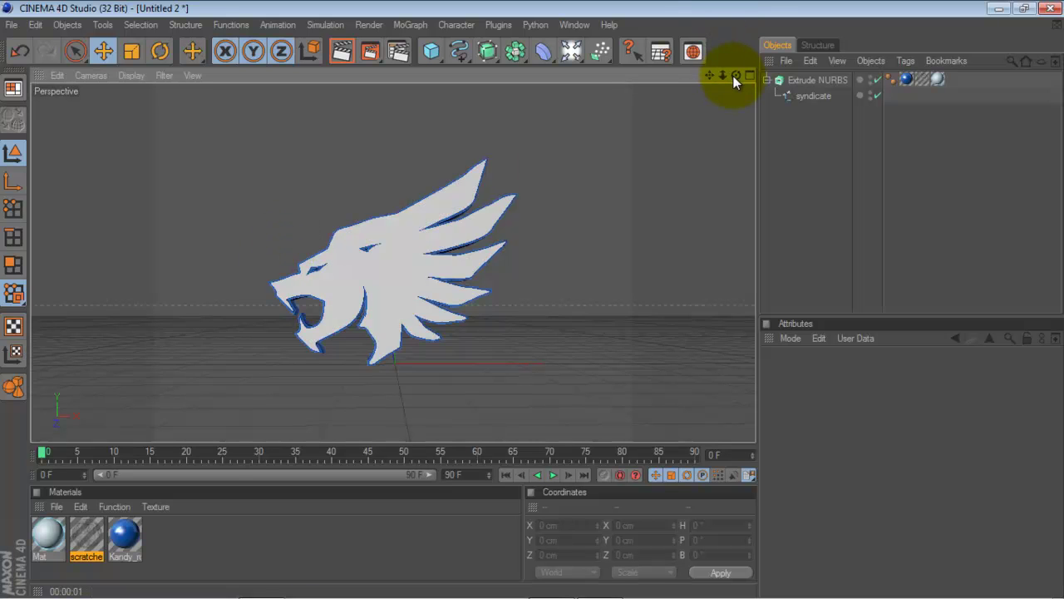
{"action": "left_click_drag", "start_coordinate": [733, 76], "coordinate": [551, 299]}
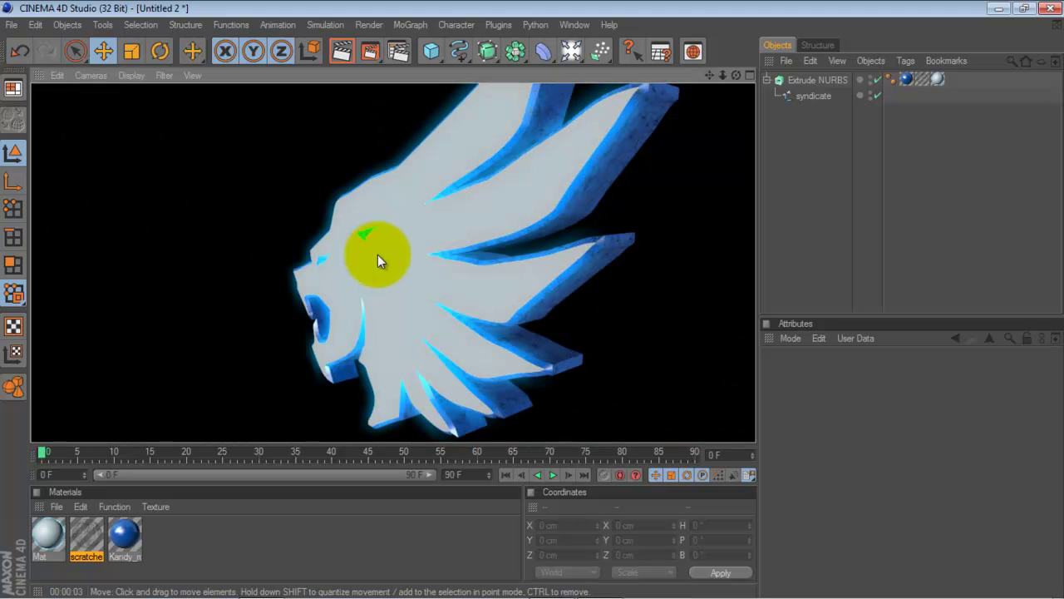
Add an Ambient Occlusion effect with 30% contrast, then render the active view as a preview
{"action": "left_click", "coordinate": [398, 52]}
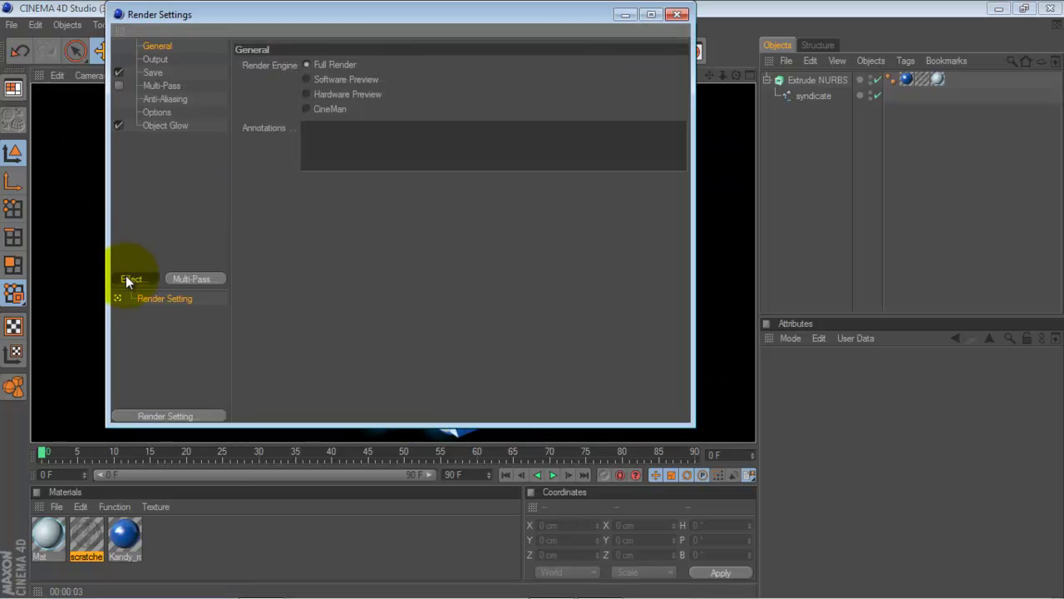
{"action": "left_click", "coordinate": [126, 277]}
{"action": "left_click", "coordinate": [209, 324]}
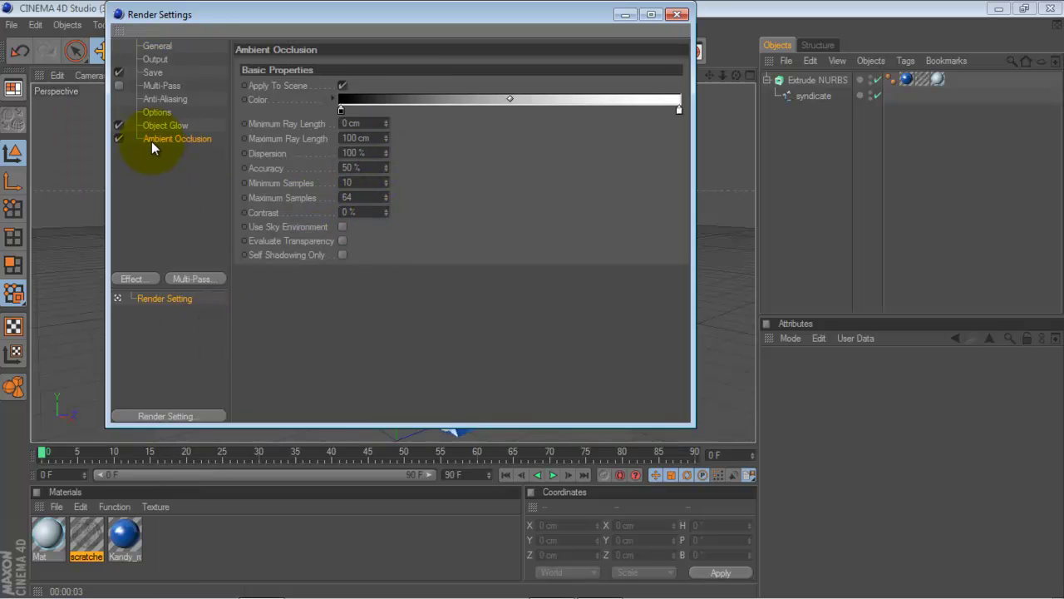
{"action": "left_click", "coordinate": [351, 212]}
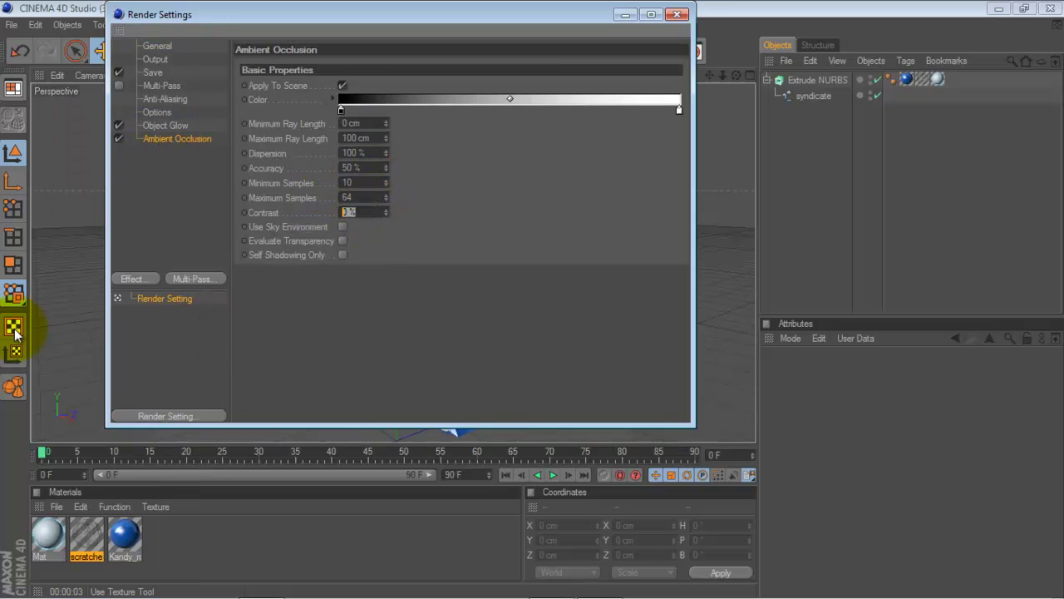
{"action": "left_click", "coordinate": [684, 16]}
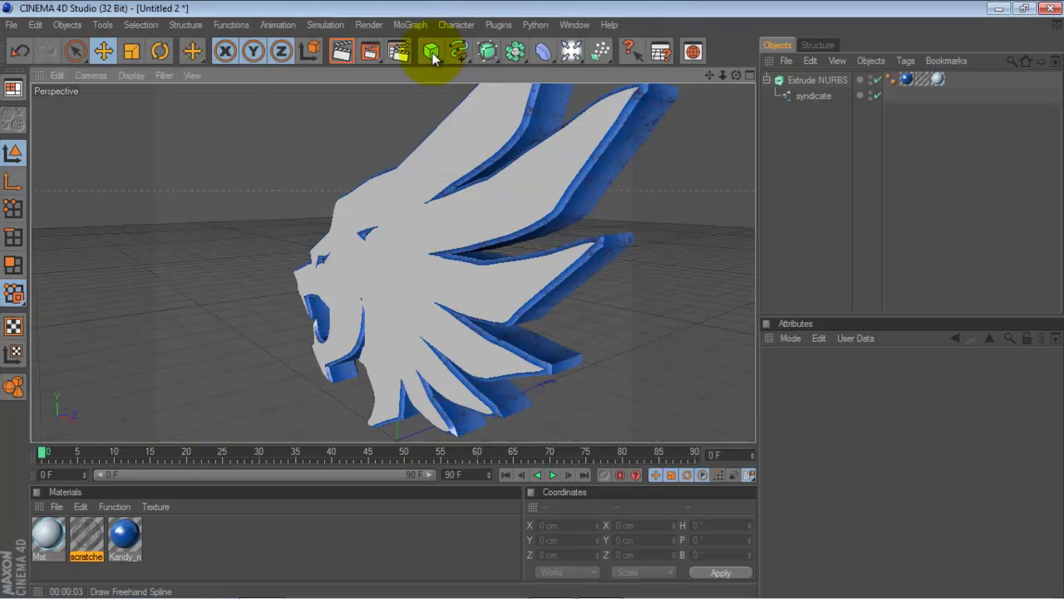
{"action": "left_click", "coordinate": [341, 53]}
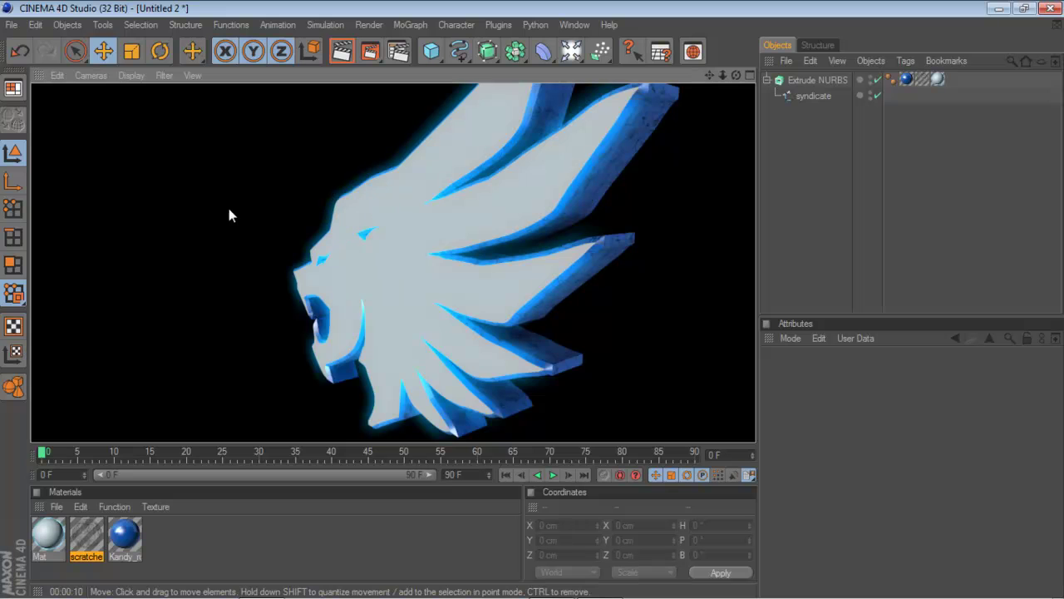
Darken the Mat material's colour to grey 126/125/125
{"action": "left_click", "coordinate": [230, 214]}
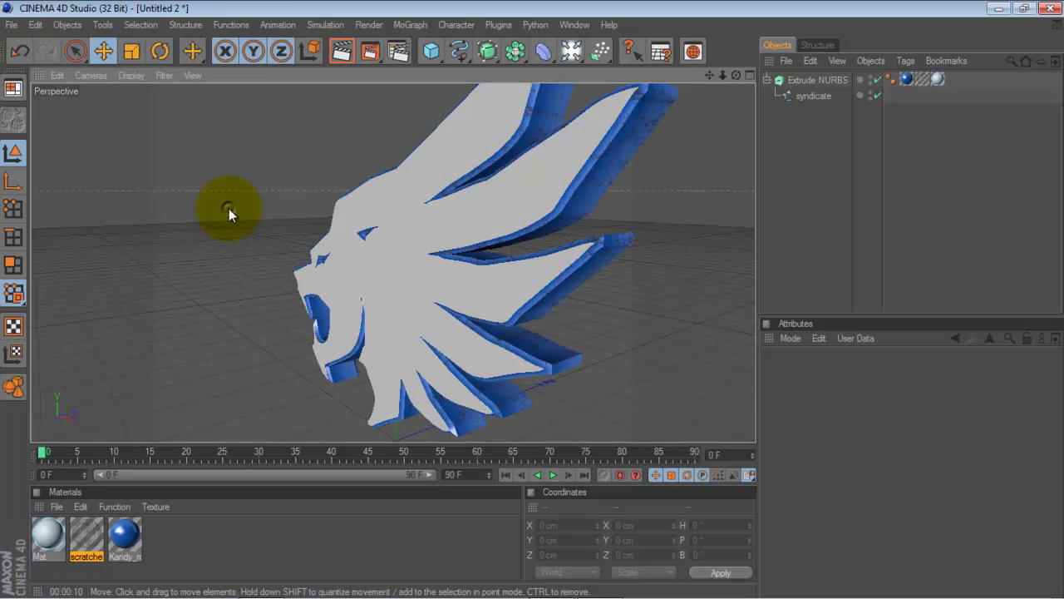
{"action": "left_click", "coordinate": [40, 536]}
{"action": "double_click", "coordinate": [40, 536]}
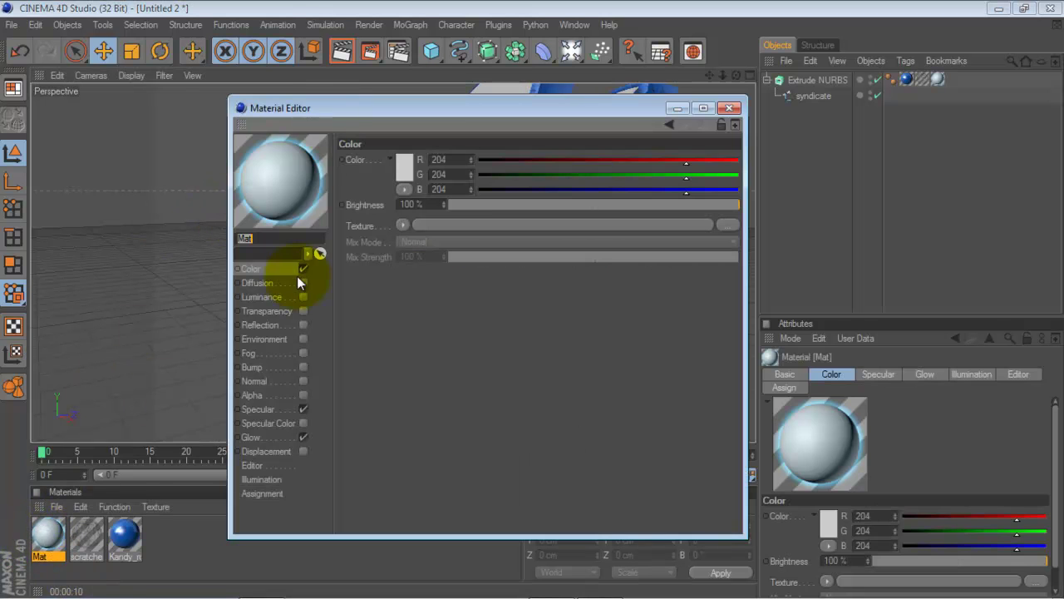
{"action": "left_click", "coordinate": [405, 167]}
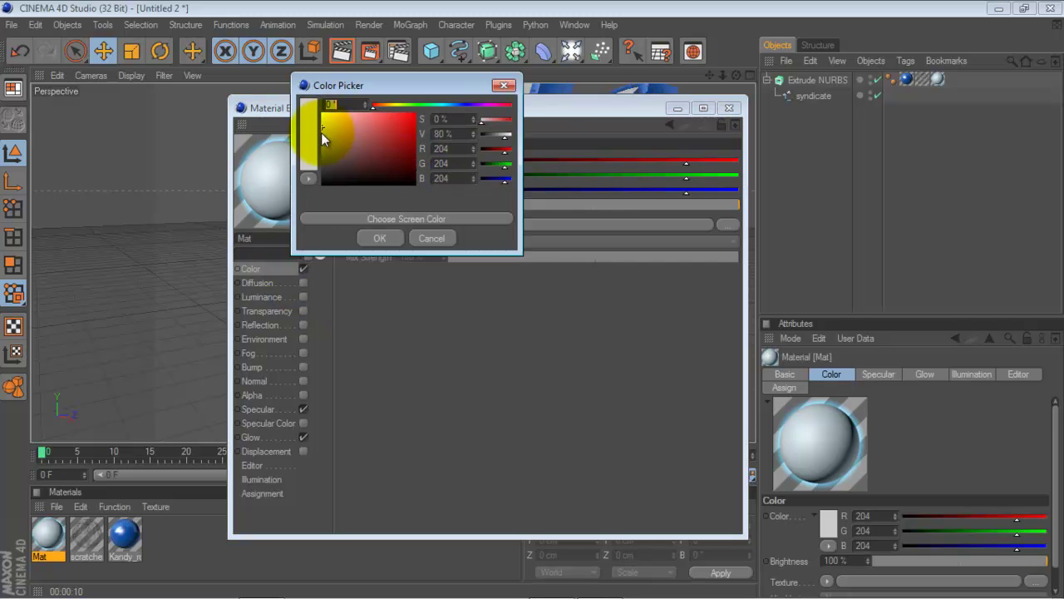
{"action": "left_click_drag", "start_coordinate": [321, 133], "coordinate": [323, 150]}
{"action": "left_click", "coordinate": [371, 239]}
{"action": "left_click", "coordinate": [380, 239]}
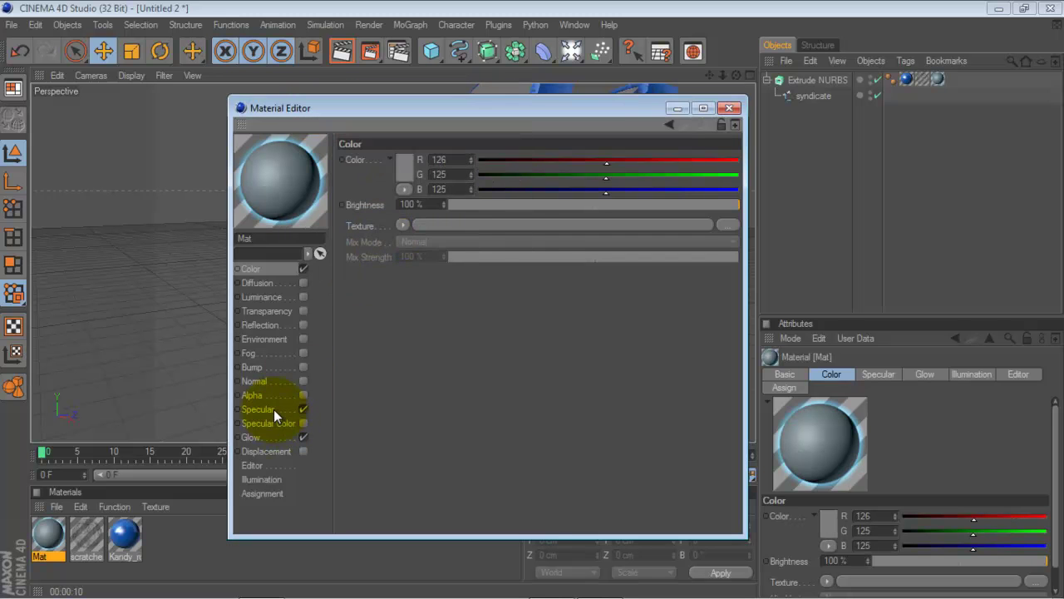
Enable Mat's Specular Color and set specular width 82% and height 48%
{"action": "left_click", "coordinate": [273, 407]}
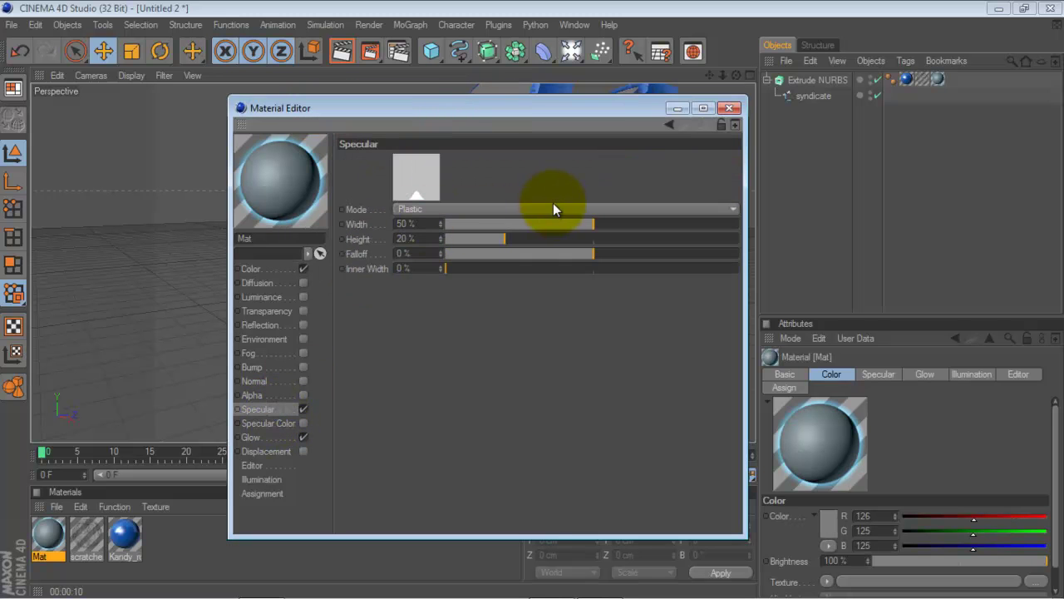
{"action": "left_click", "coordinate": [303, 422]}
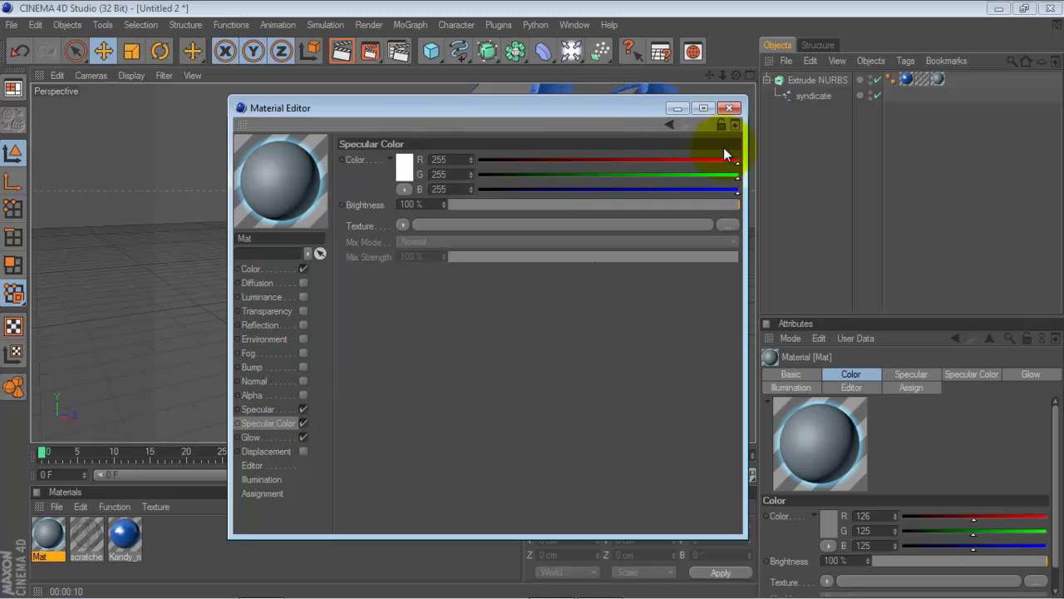
{"action": "left_click", "coordinate": [284, 409]}
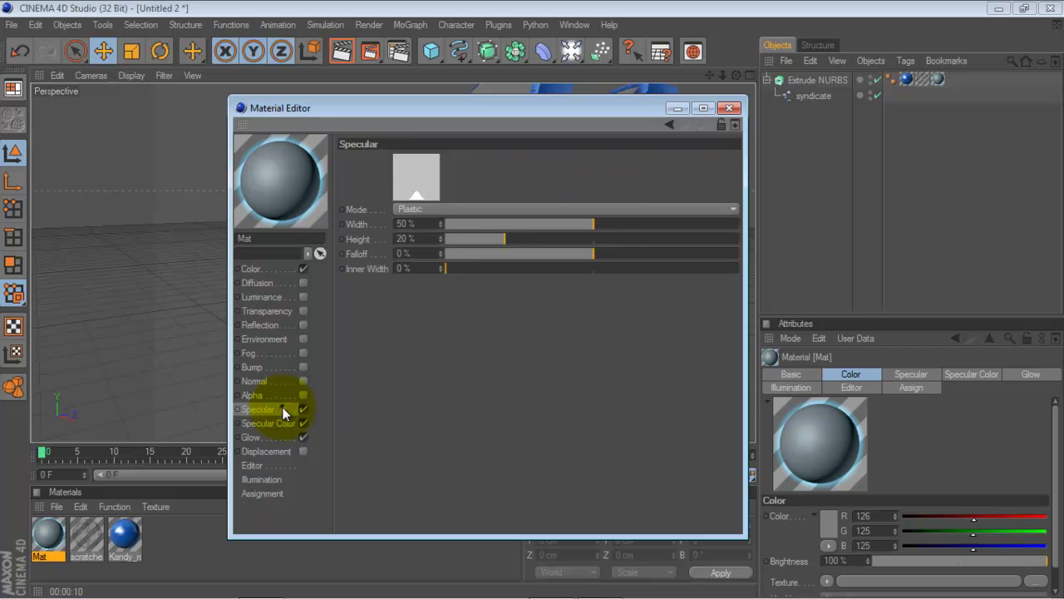
{"action": "left_click", "coordinate": [643, 224]}
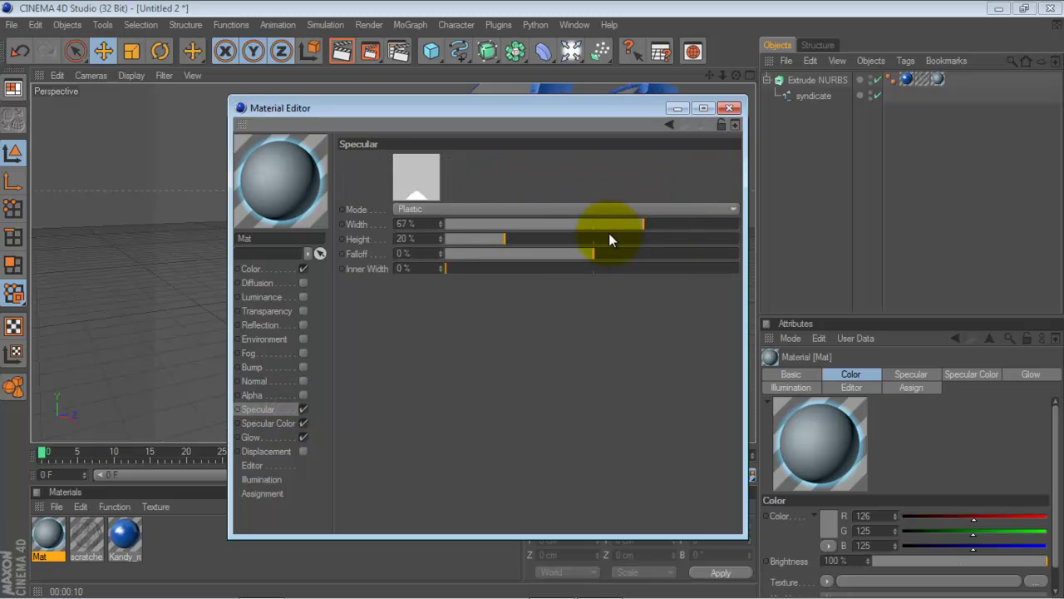
{"action": "left_click", "coordinate": [571, 239]}
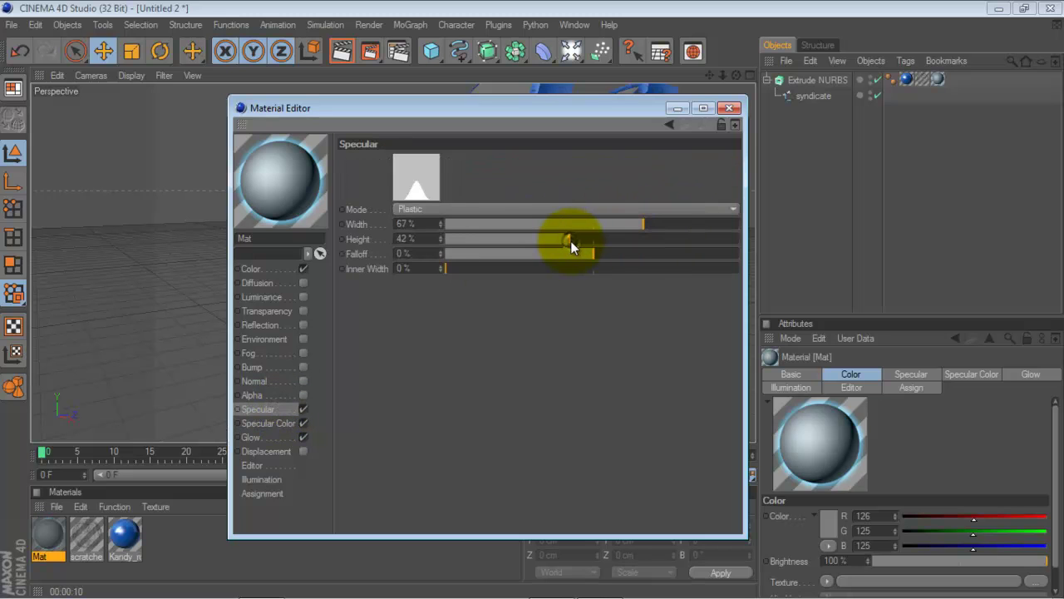
{"action": "left_click", "coordinate": [689, 223]}
{"action": "left_click", "coordinate": [587, 238]}
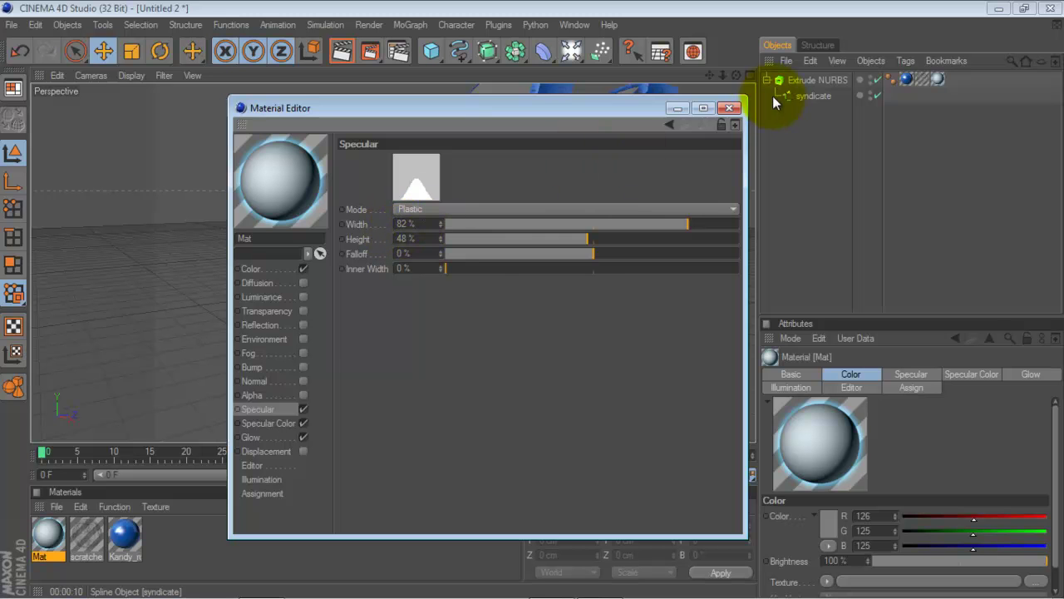
{"action": "left_click", "coordinate": [729, 108]}
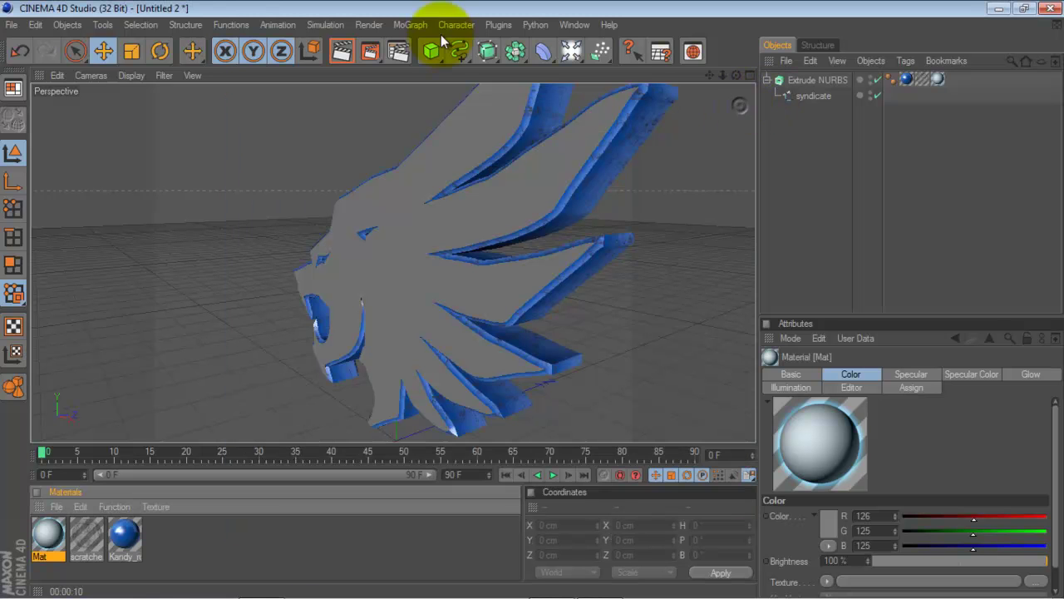
Render a check of the grey front cap, then orbit and zoom until the lion head faces front-on
{"action": "left_click", "coordinate": [347, 56]}
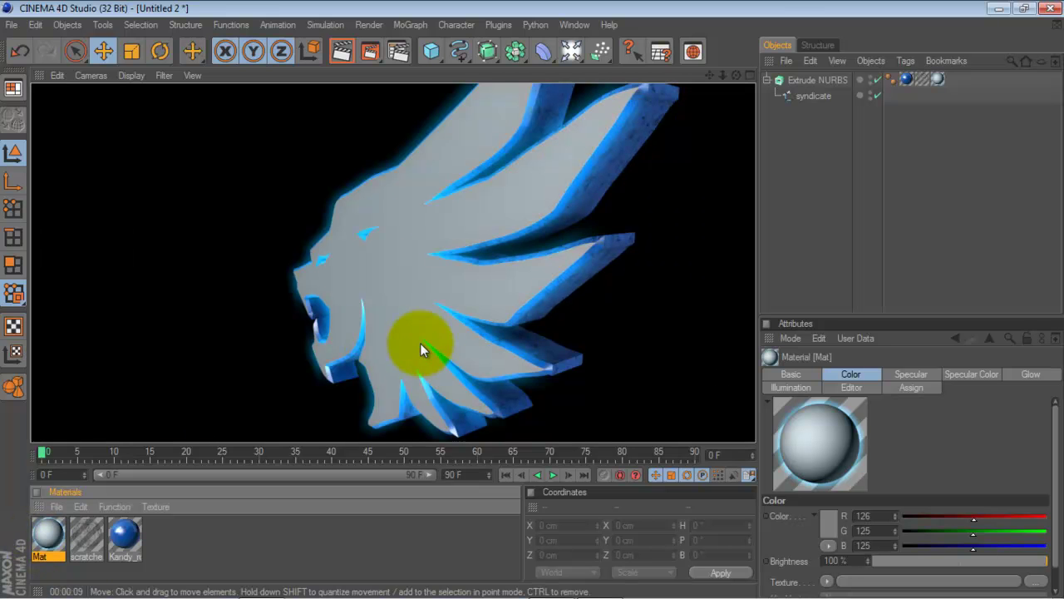
{"action": "left_click", "coordinate": [578, 306]}
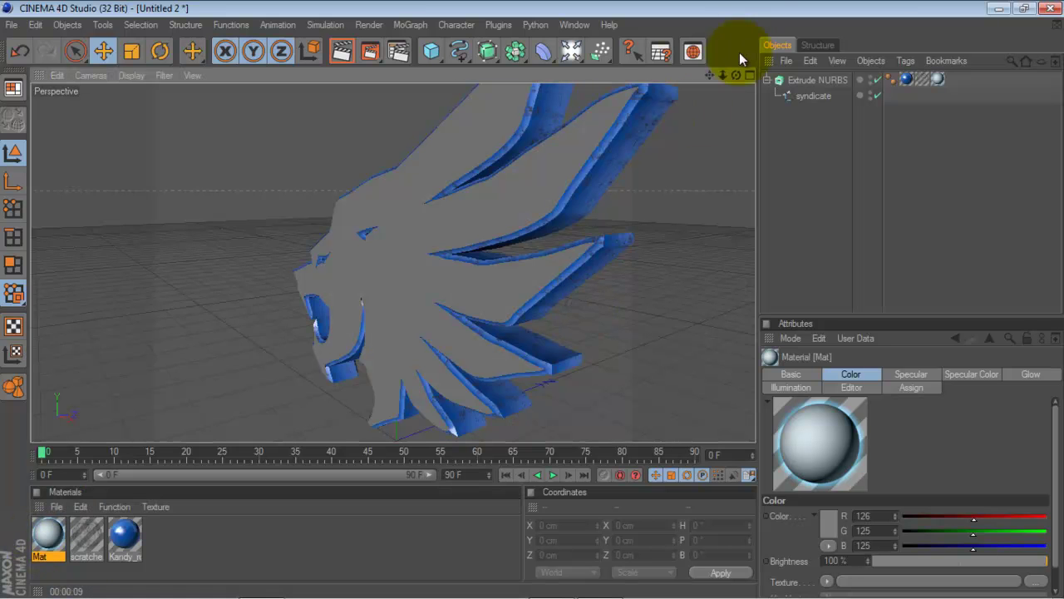
{"action": "left_click_drag", "start_coordinate": [737, 74], "coordinate": [535, 302]}
{"action": "left_click_drag", "start_coordinate": [719, 77], "coordinate": [531, 299]}
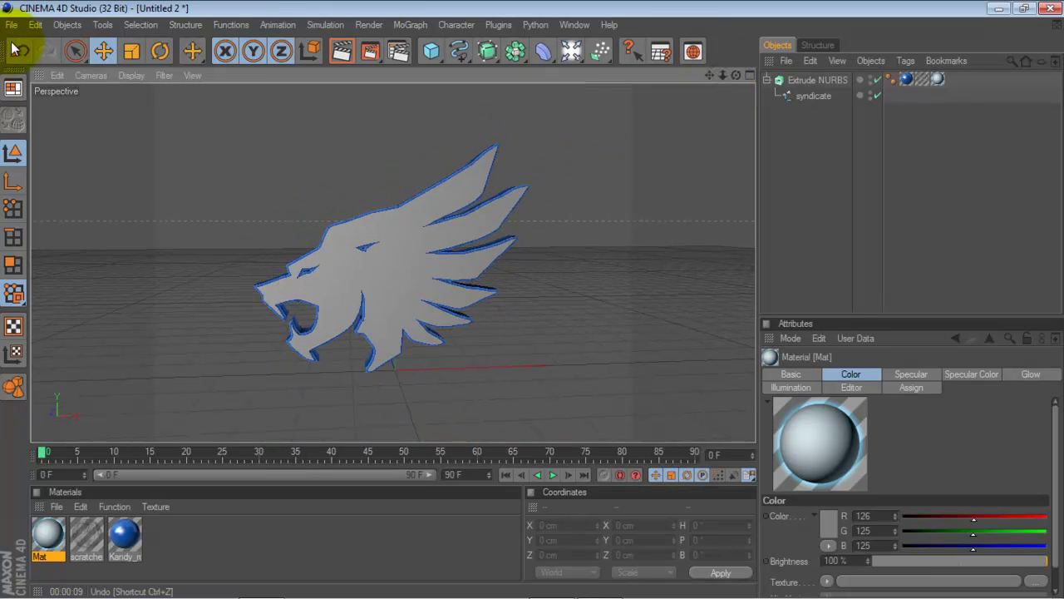
{"action": "left_click", "coordinate": [809, 95]}
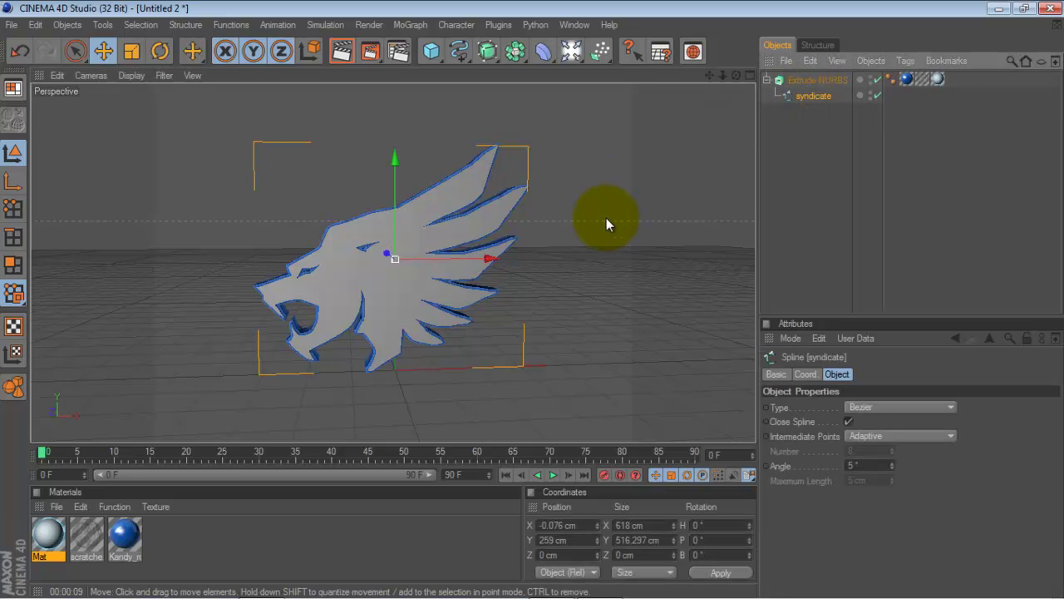
{"action": "left_click", "coordinate": [627, 190]}
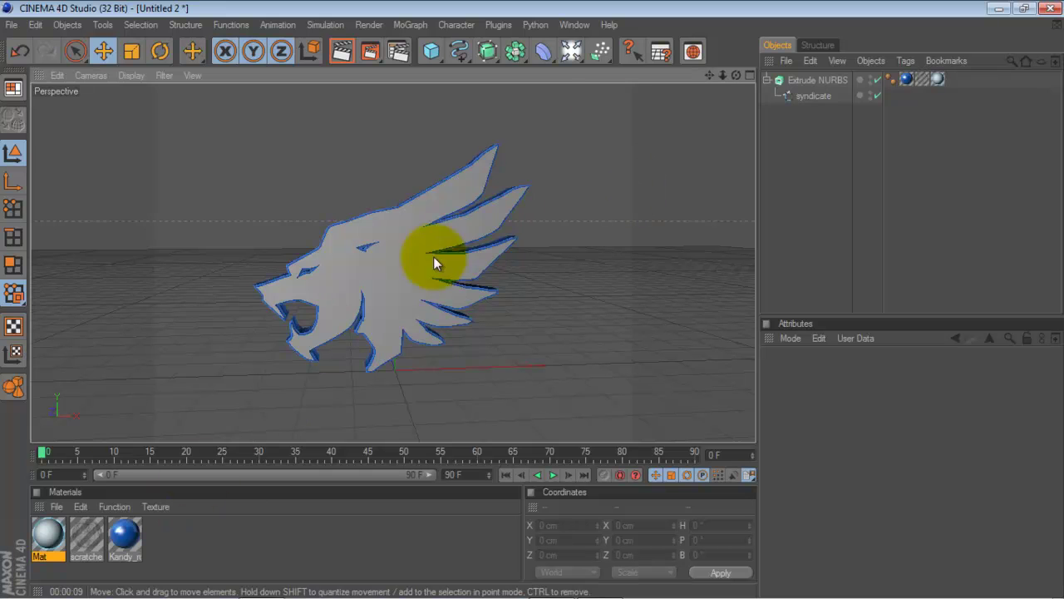
{"action": "left_click_drag", "start_coordinate": [736, 75], "coordinate": [532, 296]}
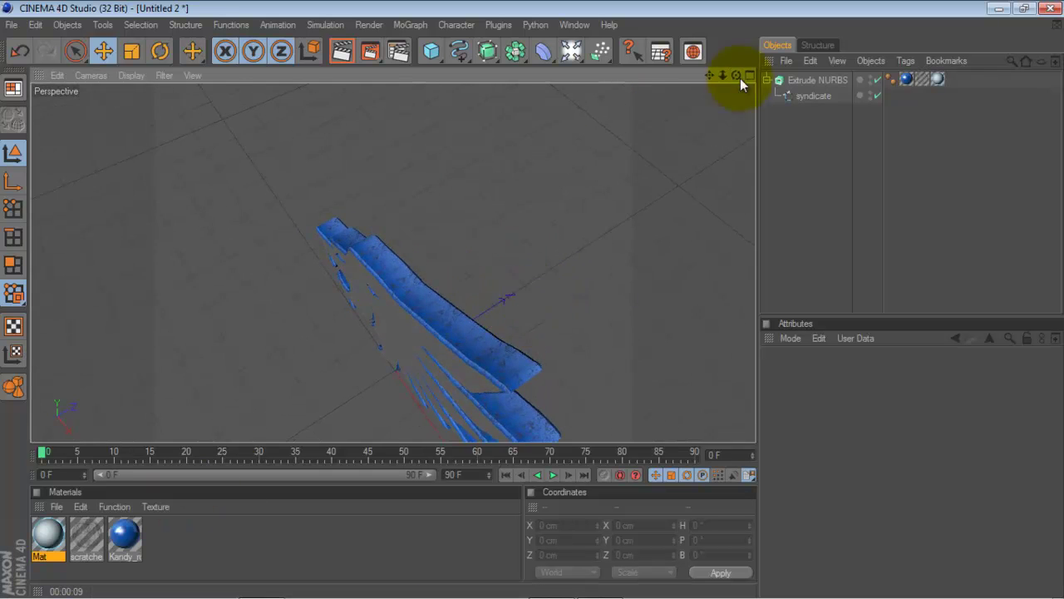
{"action": "left_click_drag", "start_coordinate": [739, 78], "coordinate": [532, 301]}
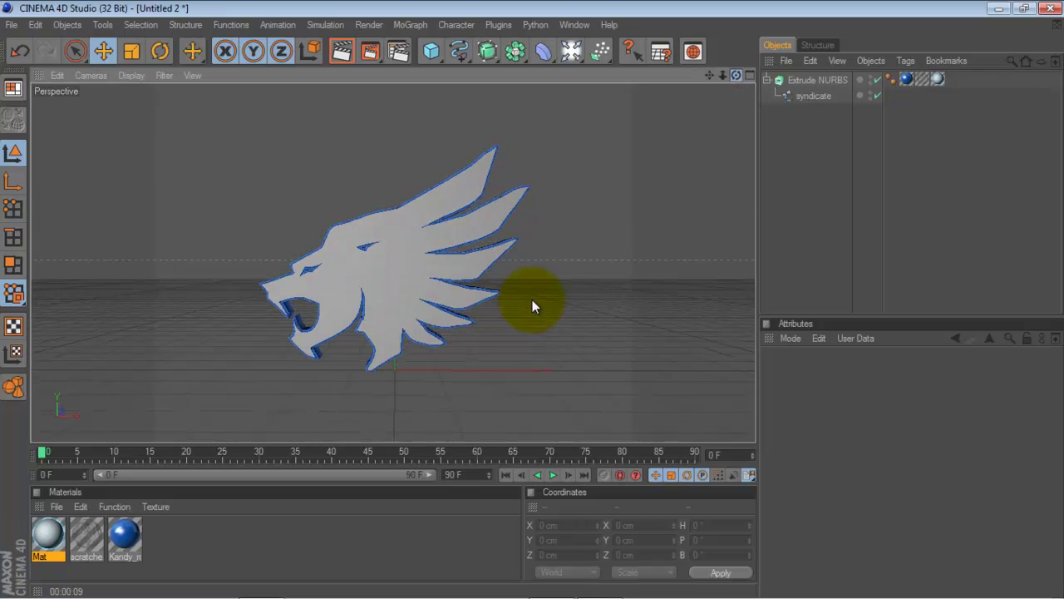
{"action": "left_click", "coordinate": [342, 51]}
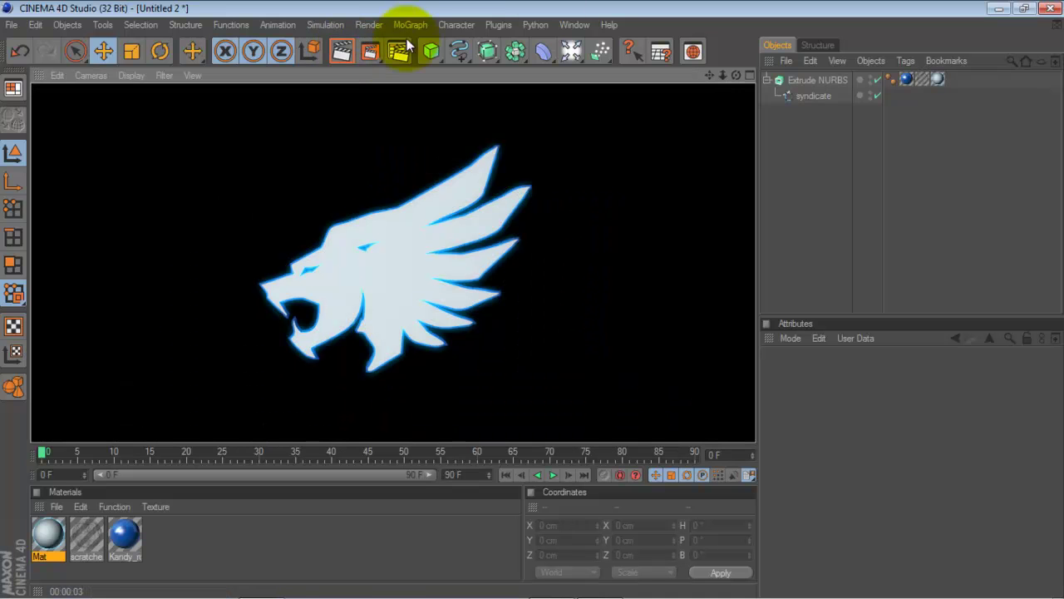
{"action": "left_click", "coordinate": [602, 295]}
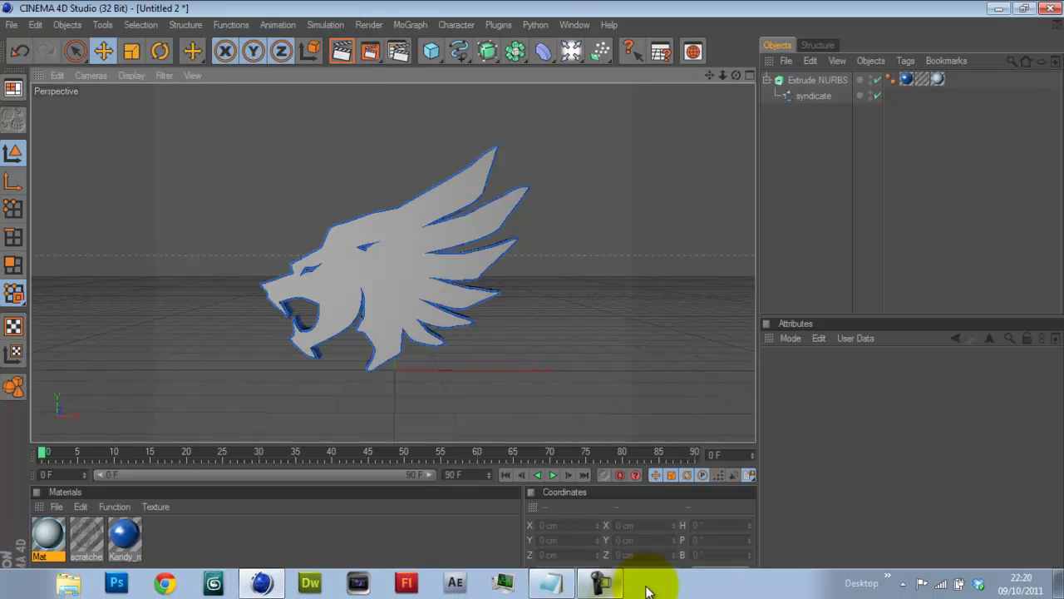